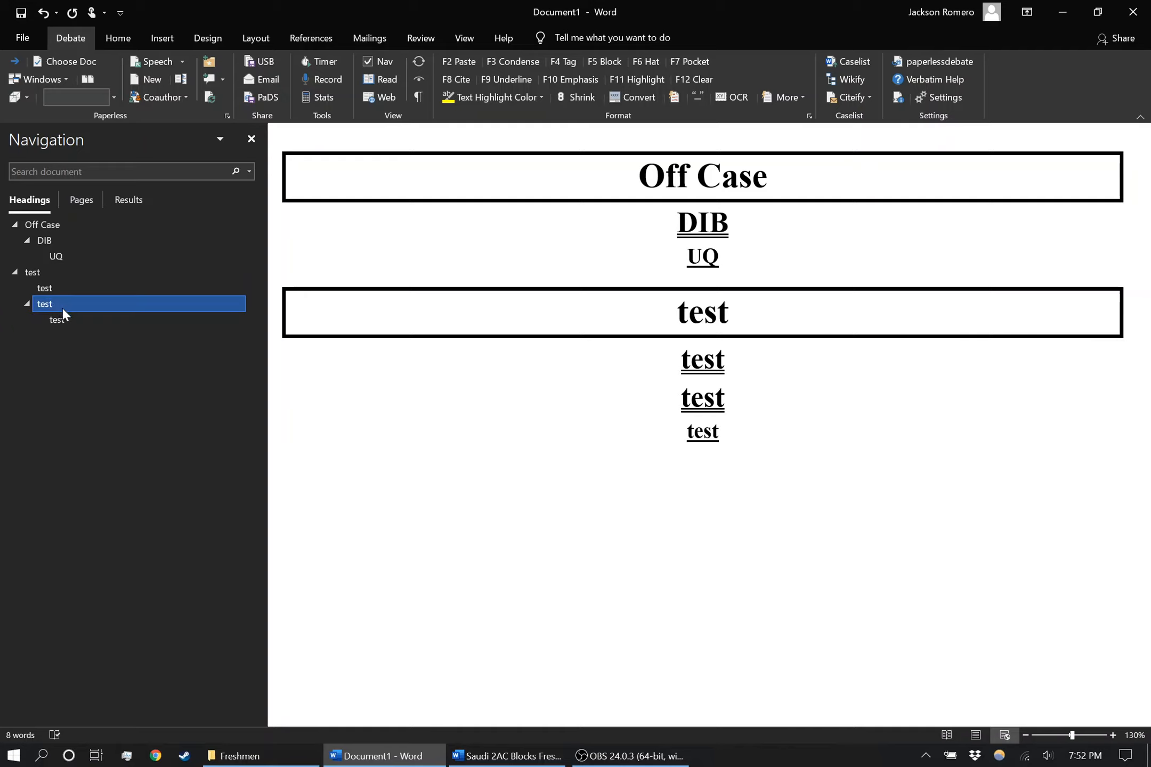
Move the test section directly after the Off Case heading in the outline, ahead of the DIB block.
{"action": "left_click_drag", "start_coordinate": [61, 306], "coordinate": [55, 237]}
{"action": "left_click", "coordinate": [763, 321]}
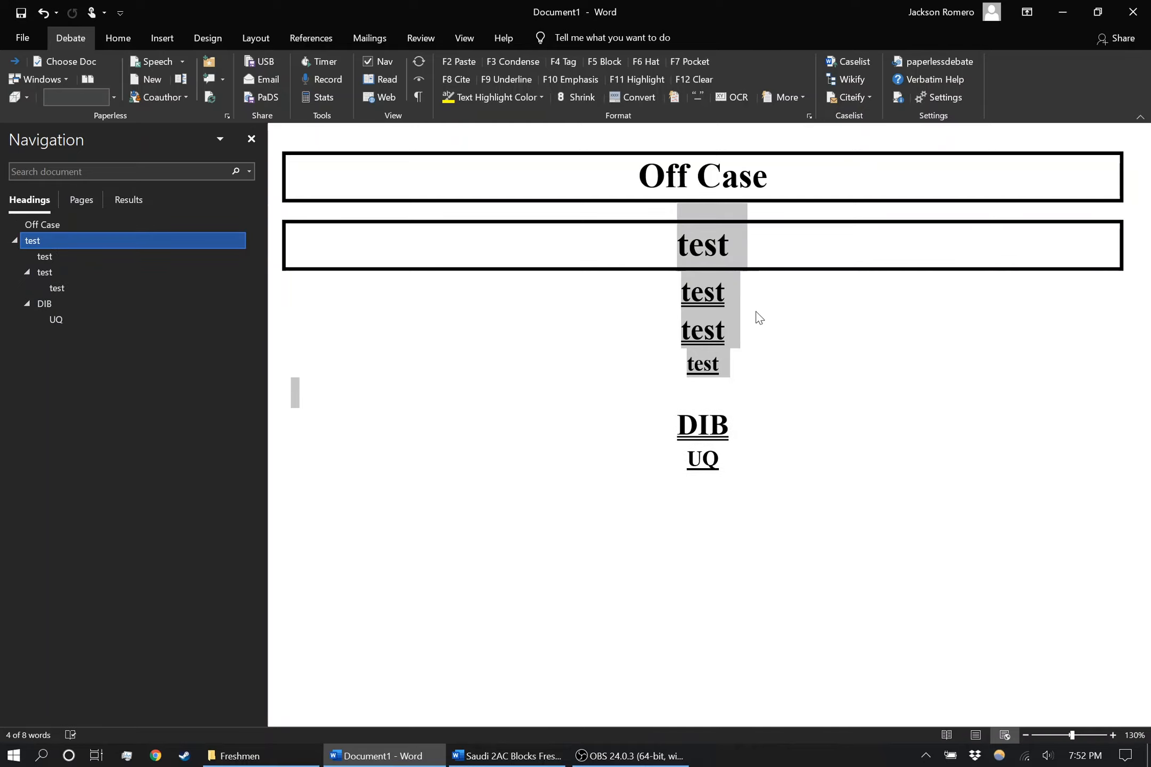
{"action": "left_click", "coordinate": [53, 239]}
{"action": "left_click", "coordinate": [50, 224]}
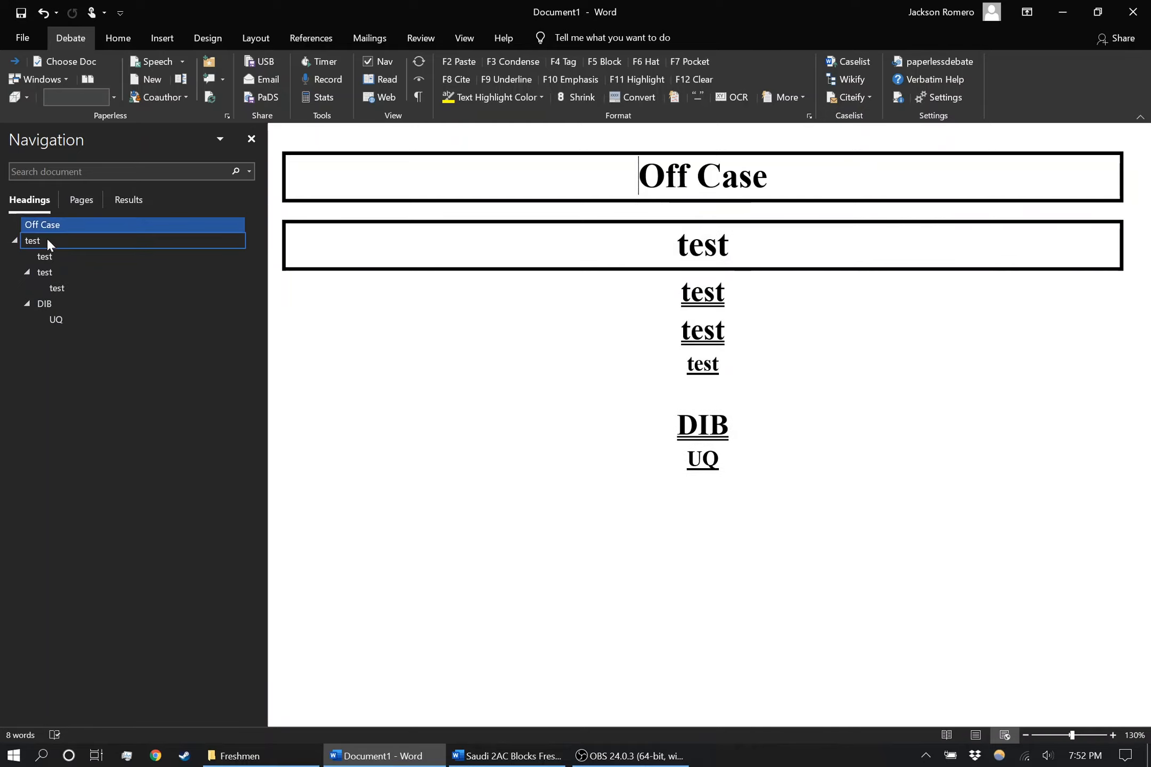
Try the DIB block as the first block of the test section, and undo the heading rearrangements.
{"action": "mouse_move", "coordinate": [48, 243]}
{"action": "left_mouse_down"}
{"action": "mouse_move", "coordinate": [73, 275]}
{"action": "mouse_move", "coordinate": [73, 324]}
{"action": "mouse_move", "coordinate": [59, 298]}
{"action": "mouse_move", "coordinate": [80, 266]}
{"action": "mouse_move", "coordinate": [115, 251]}
{"action": "mouse_move", "coordinate": [85, 286]}
{"action": "left_mouse_up"}
{"action": "left_click", "coordinate": [213, 290]}
{"action": "left_click", "coordinate": [83, 241]}
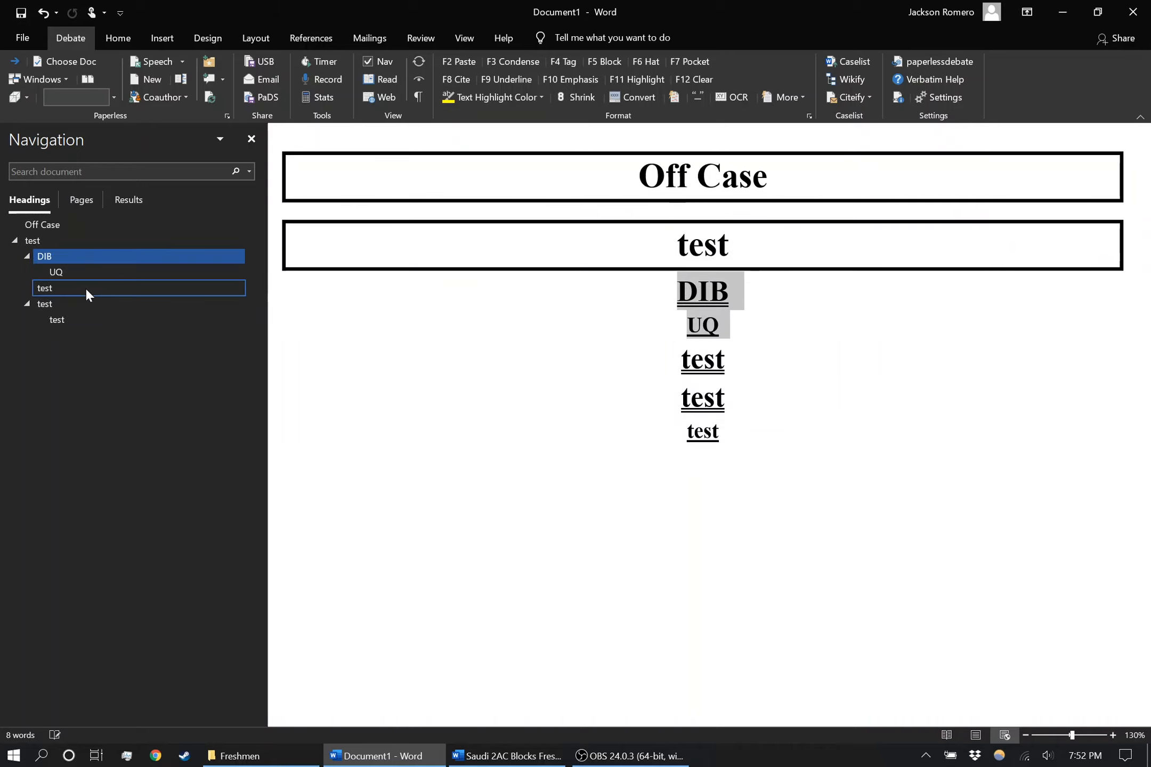
{"action": "left_click", "coordinate": [91, 226]}
{"action": "key", "text": "ctrl+z"}
{"action": "left_click", "coordinate": [64, 288]}
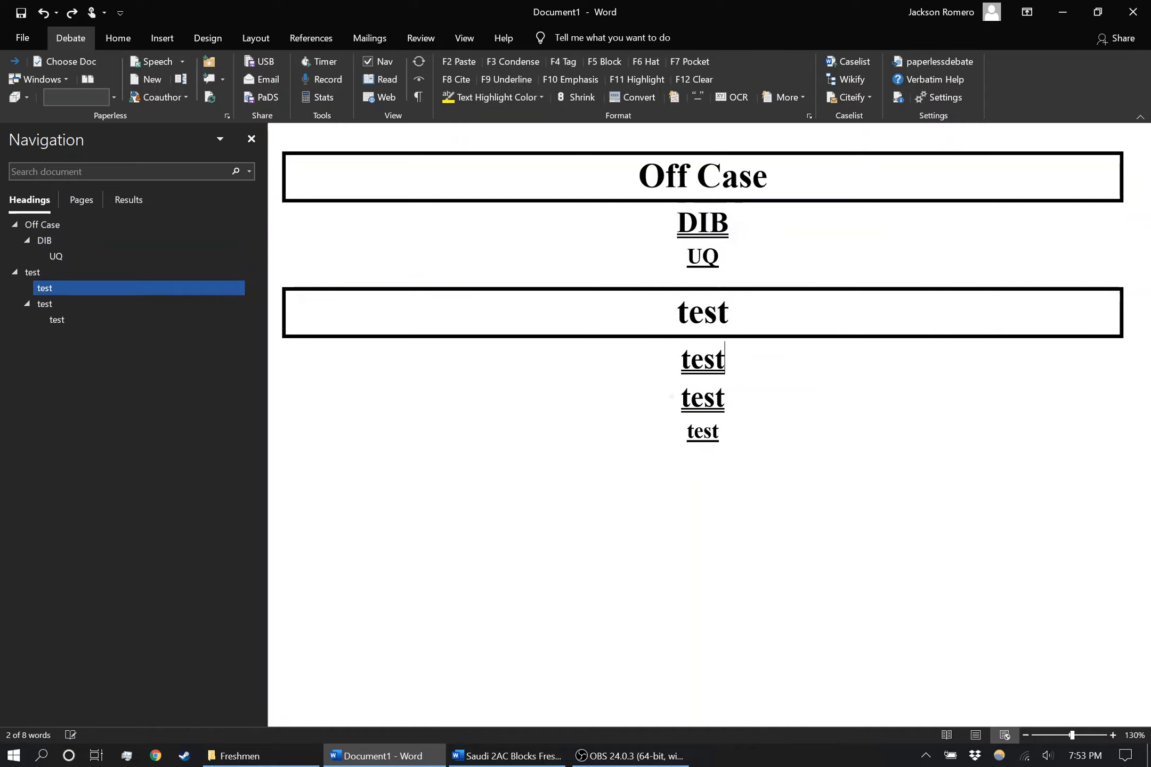
Delete the entire test section with all its subheadings, leaving the insertion point below the UQ heading.
{"action": "left_click", "coordinate": [64, 272]}
{"action": "key", "text": "Delete"}
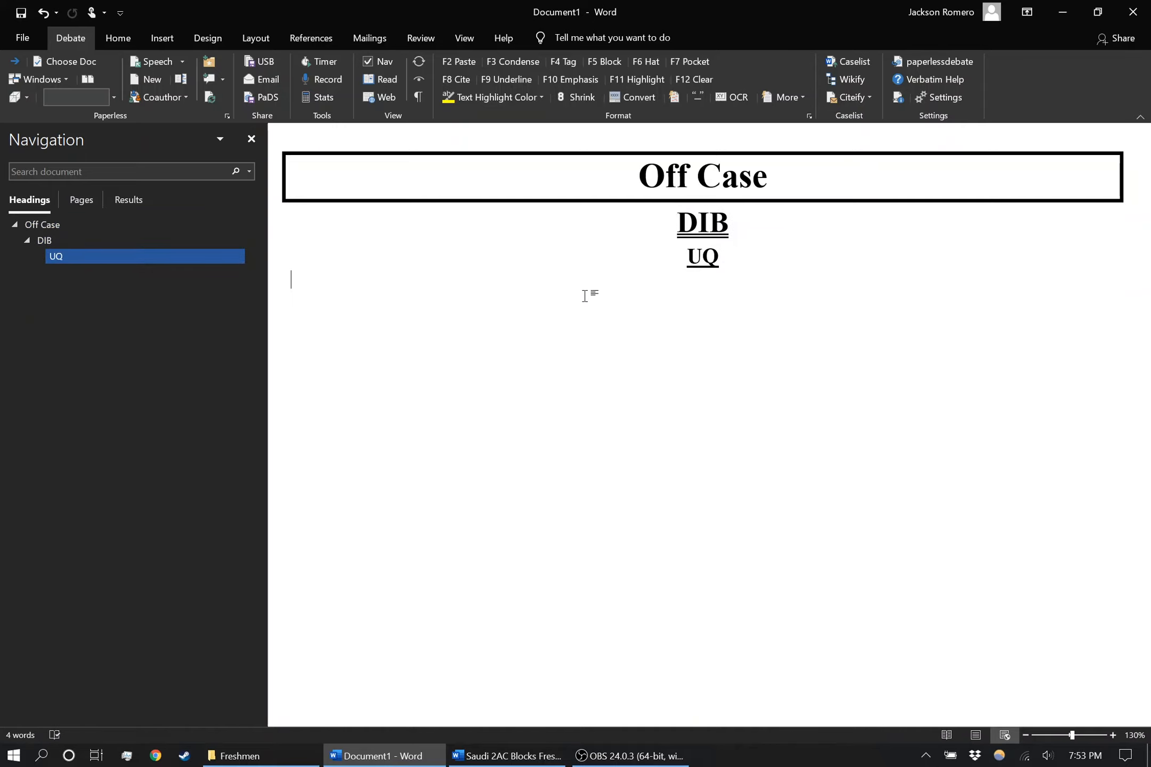
{"action": "key", "text": "ctrl+z"}
{"action": "key", "text": "Return"}
Choose Document1 as the active speech document.
{"action": "left_click", "coordinate": [94, 64]}
{"action": "left_click", "coordinate": [498, 328]}
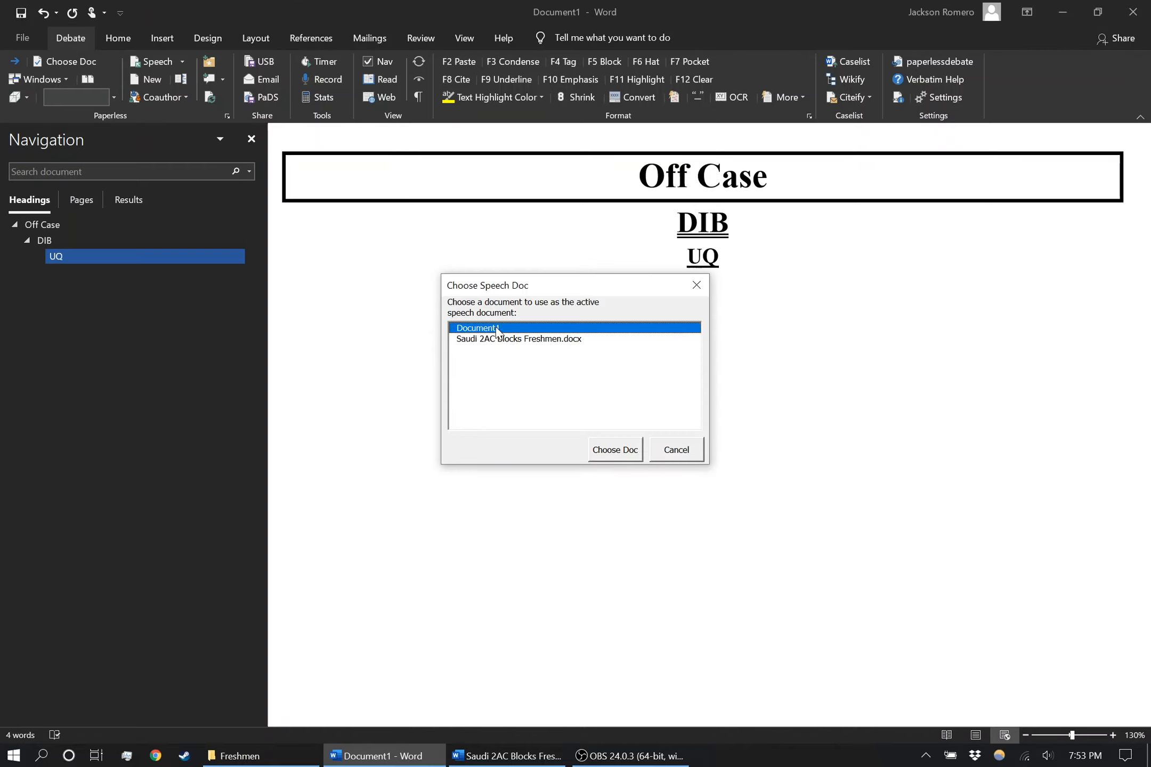
{"action": "left_click", "coordinate": [616, 450]}
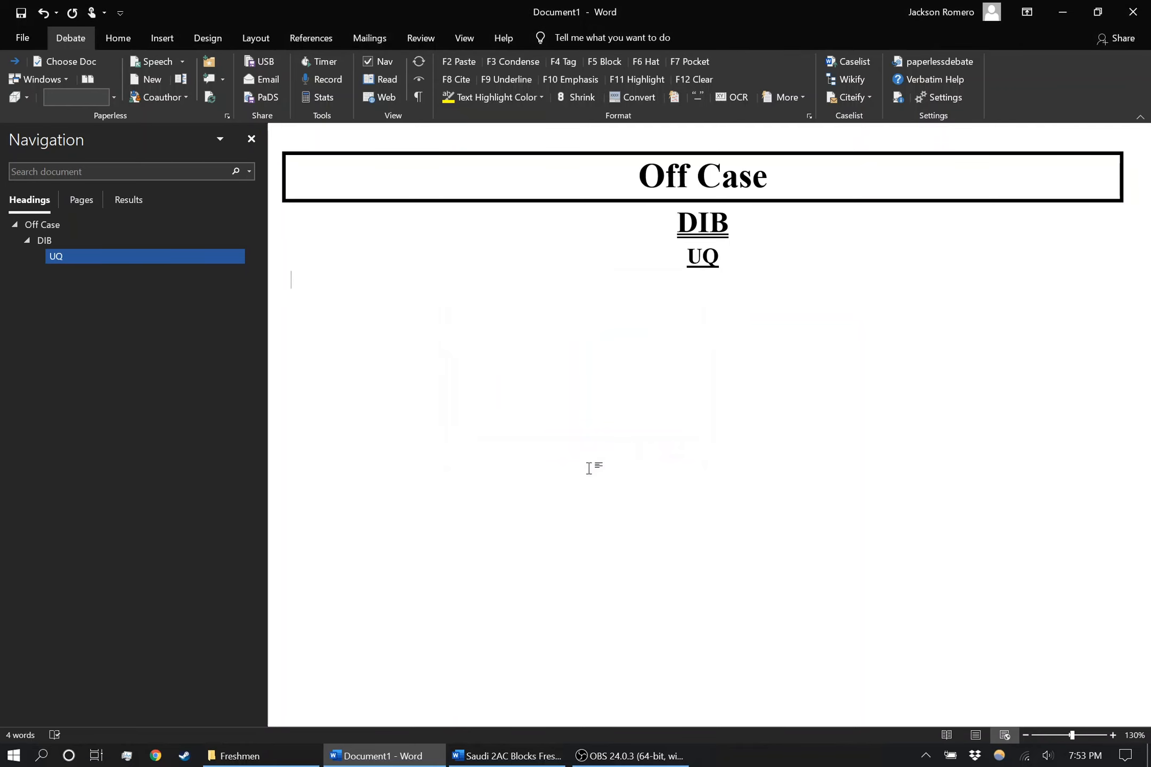
Switch to the Saudi 2AC Blocks Freshmen document and go to its Defense Industrial Base section.
{"action": "key", "text": "alt+Tab"}
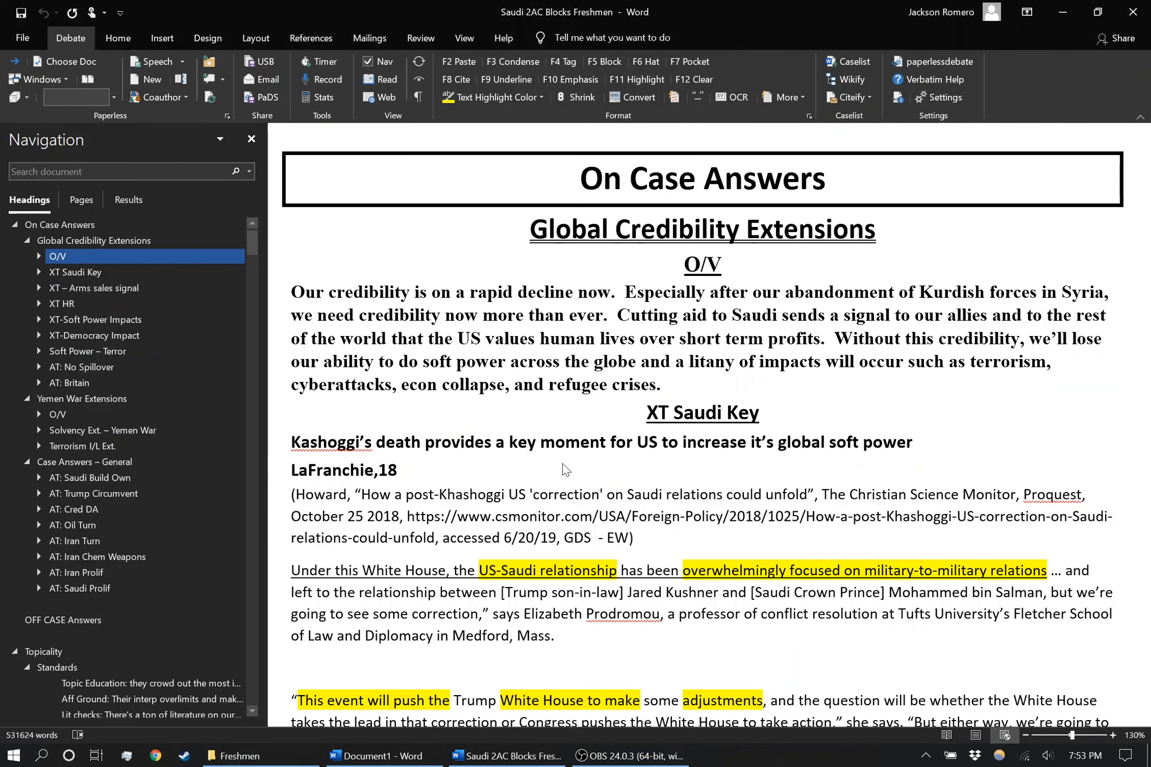
{"action": "scroll", "coordinate": [609, 202], "scroll_direction": "down", "scroll_amount": 1}
{"action": "scroll", "coordinate": [609, 201], "scroll_direction": "down", "scroll_amount": 20}
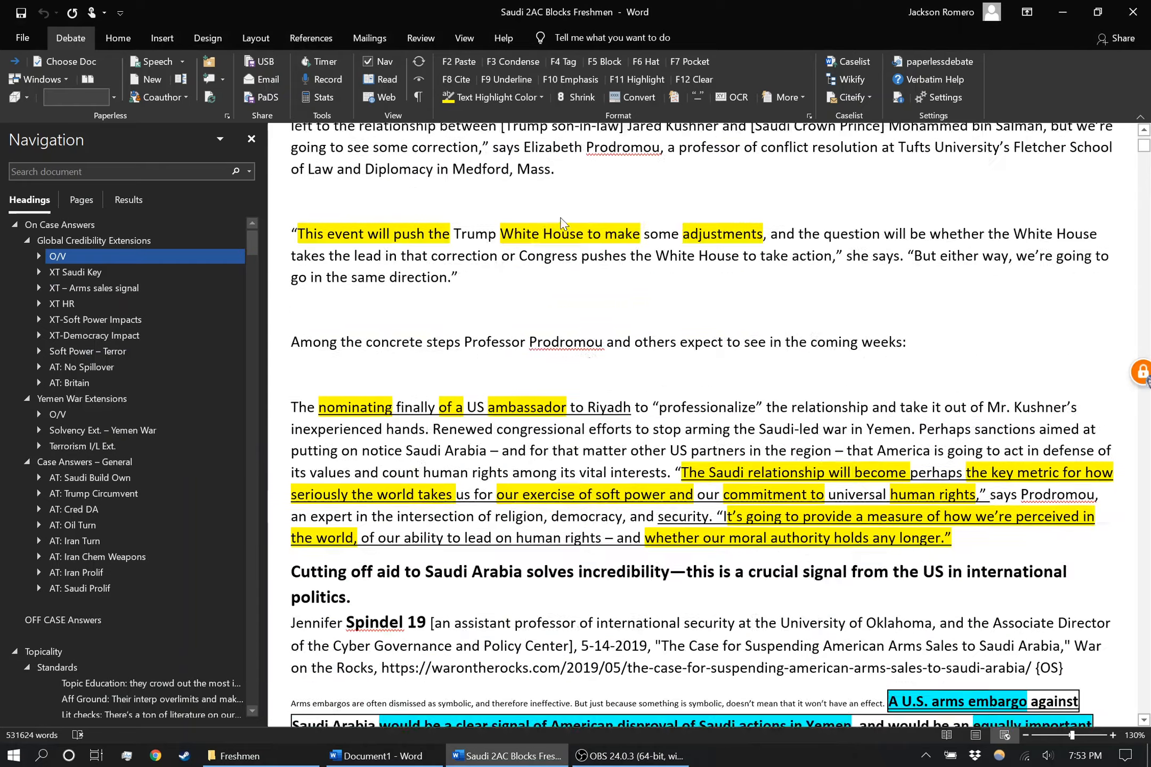
{"action": "scroll", "coordinate": [165, 334], "scroll_direction": "down", "scroll_amount": 15}
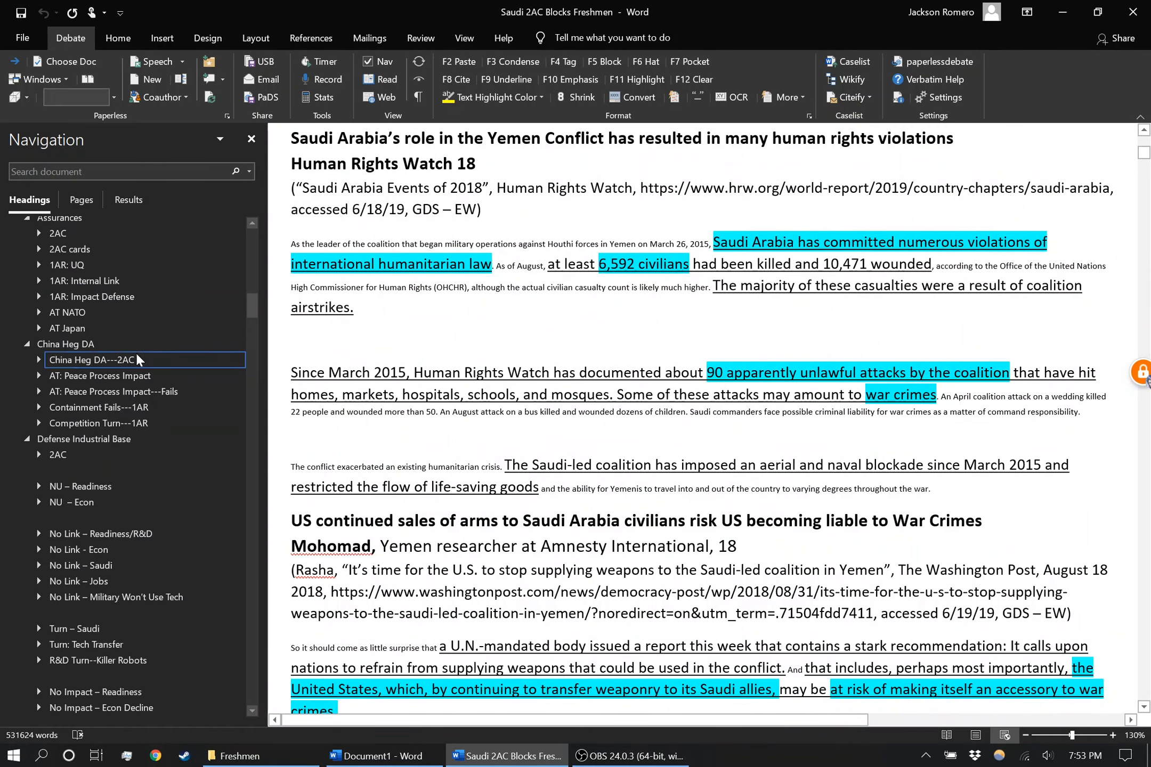
{"action": "scroll", "coordinate": [136, 352], "scroll_direction": "up", "scroll_amount": 1}
{"action": "left_click", "coordinate": [109, 495]}
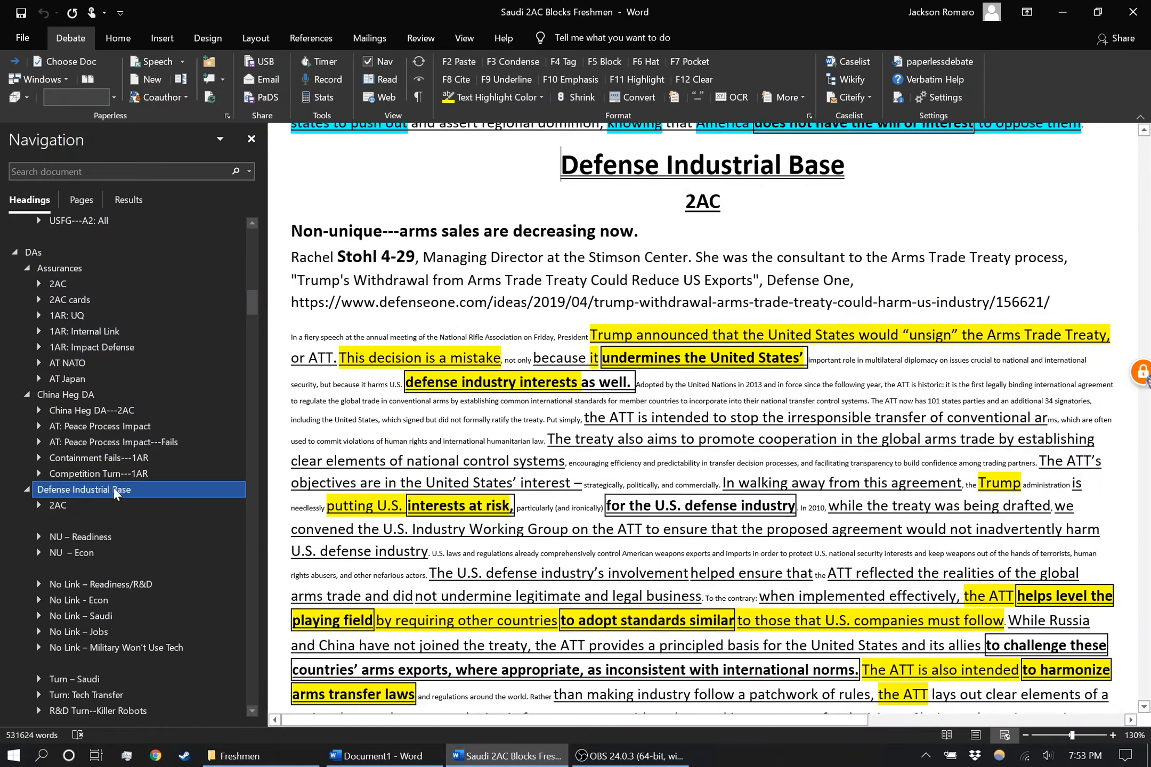
Review the cards of the 2AC block under Defense Industrial Base and send the whole block to the speech document.
{"action": "left_click", "coordinate": [39, 506]}
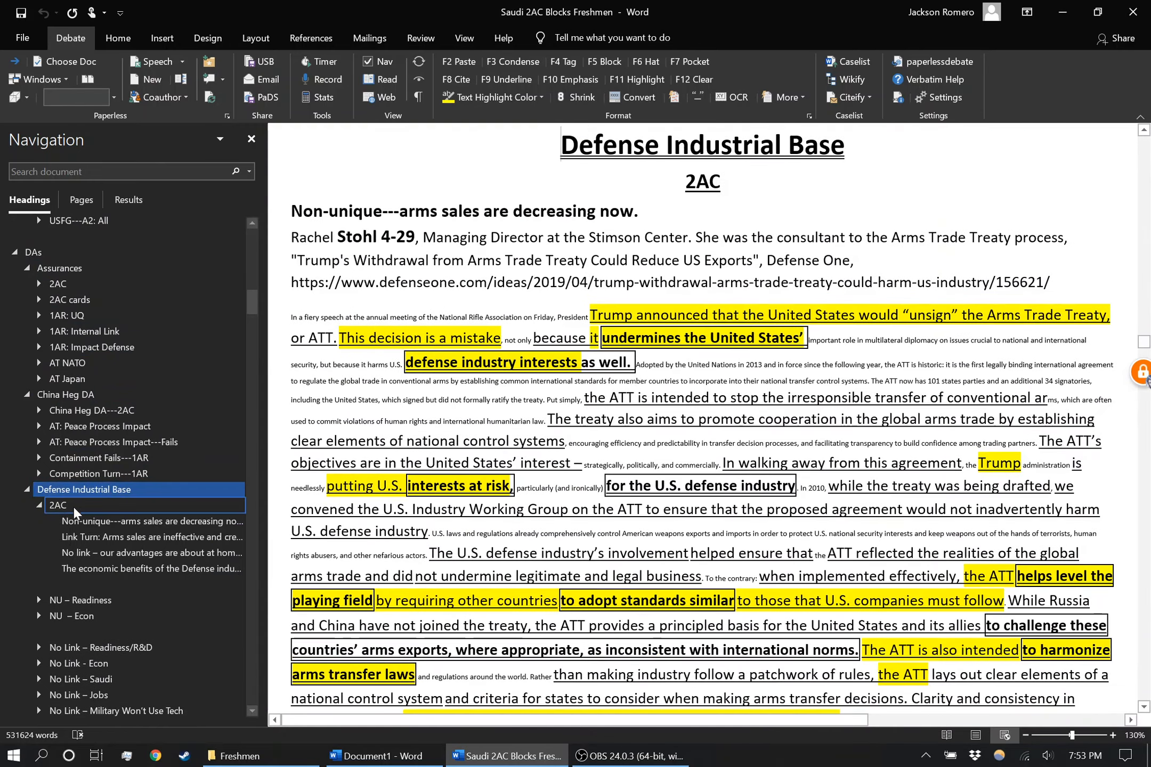
{"action": "left_click", "coordinate": [162, 522]}
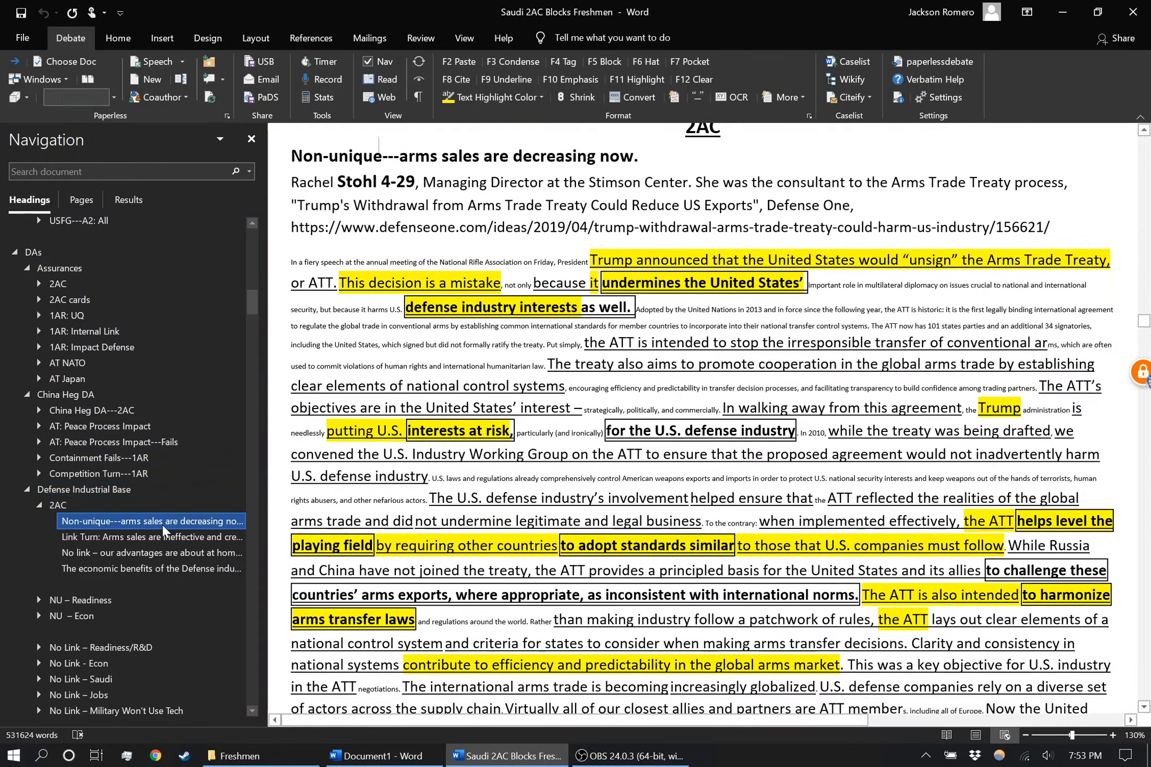
{"action": "left_click", "coordinate": [161, 540]}
{"action": "left_click", "coordinate": [159, 553]}
{"action": "left_click", "coordinate": [158, 568]}
{"action": "left_click", "coordinate": [148, 506]}
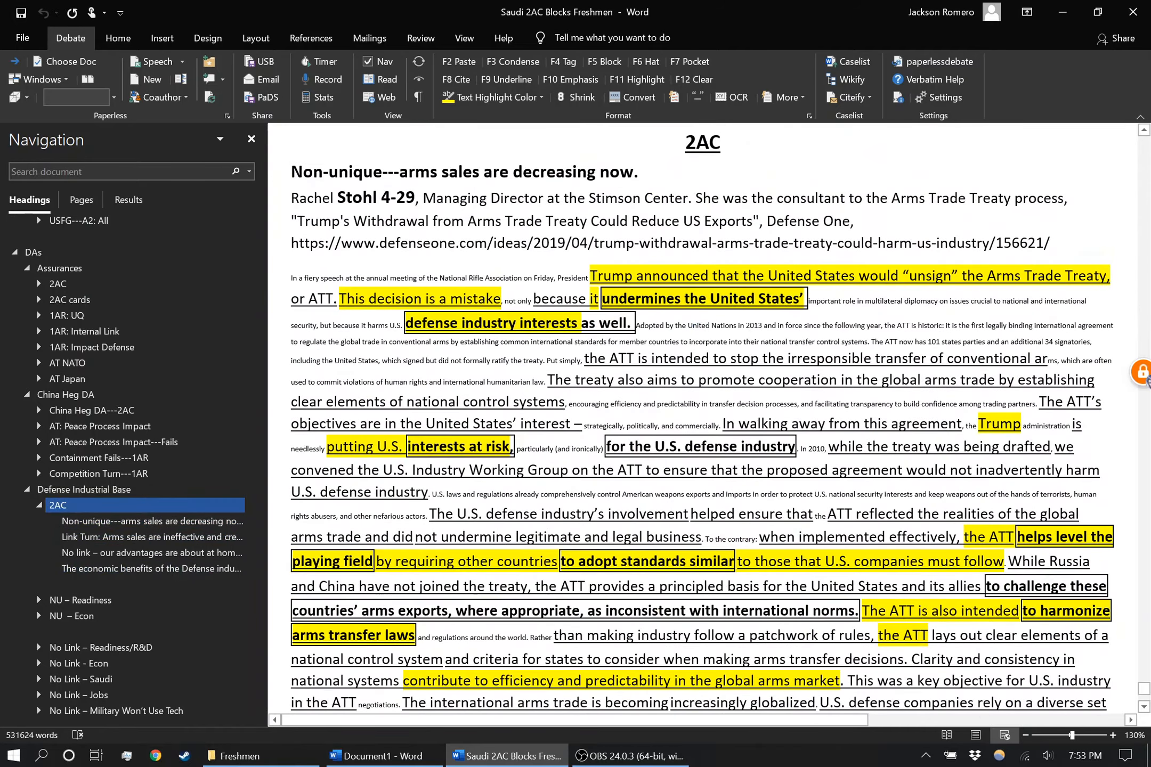
Send the "Even stopping all Saudi arms sales would be insignificant" card under No Link – Saudi to the speech document.
{"action": "scroll", "coordinate": [138, 368], "scroll_direction": "down", "scroll_amount": 5}
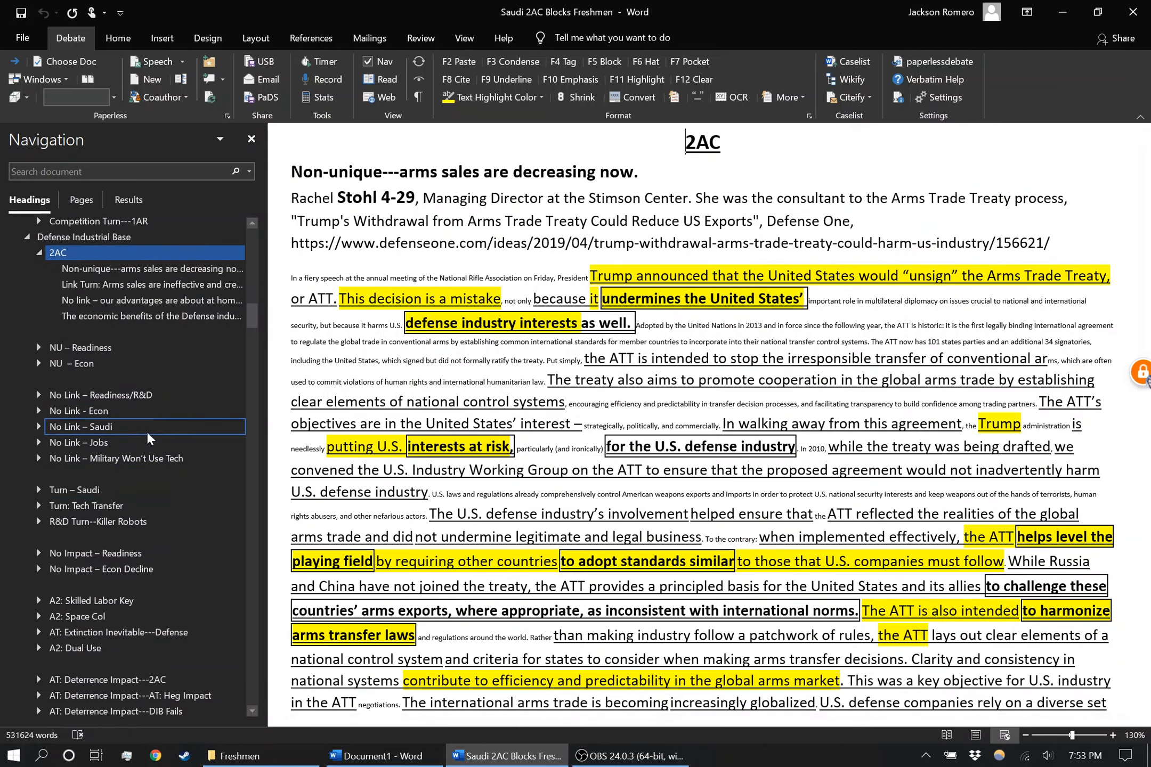
{"action": "left_click", "coordinate": [143, 411]}
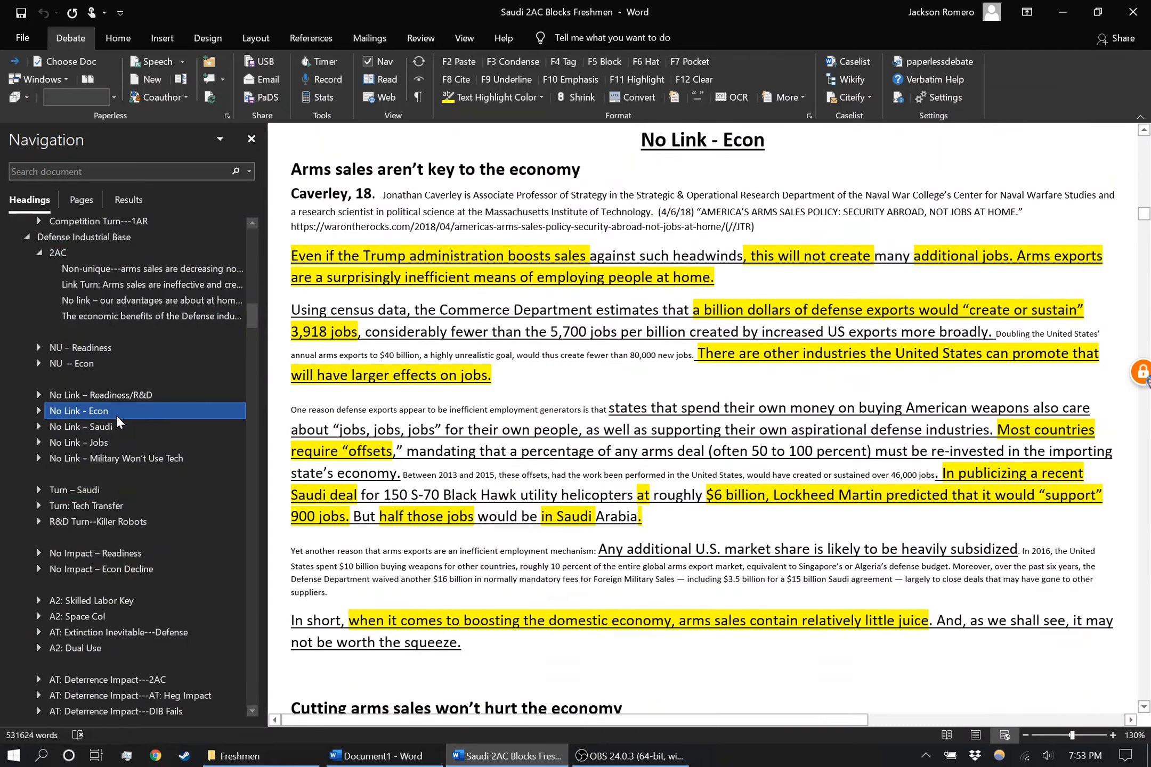
{"action": "left_click", "coordinate": [109, 428]}
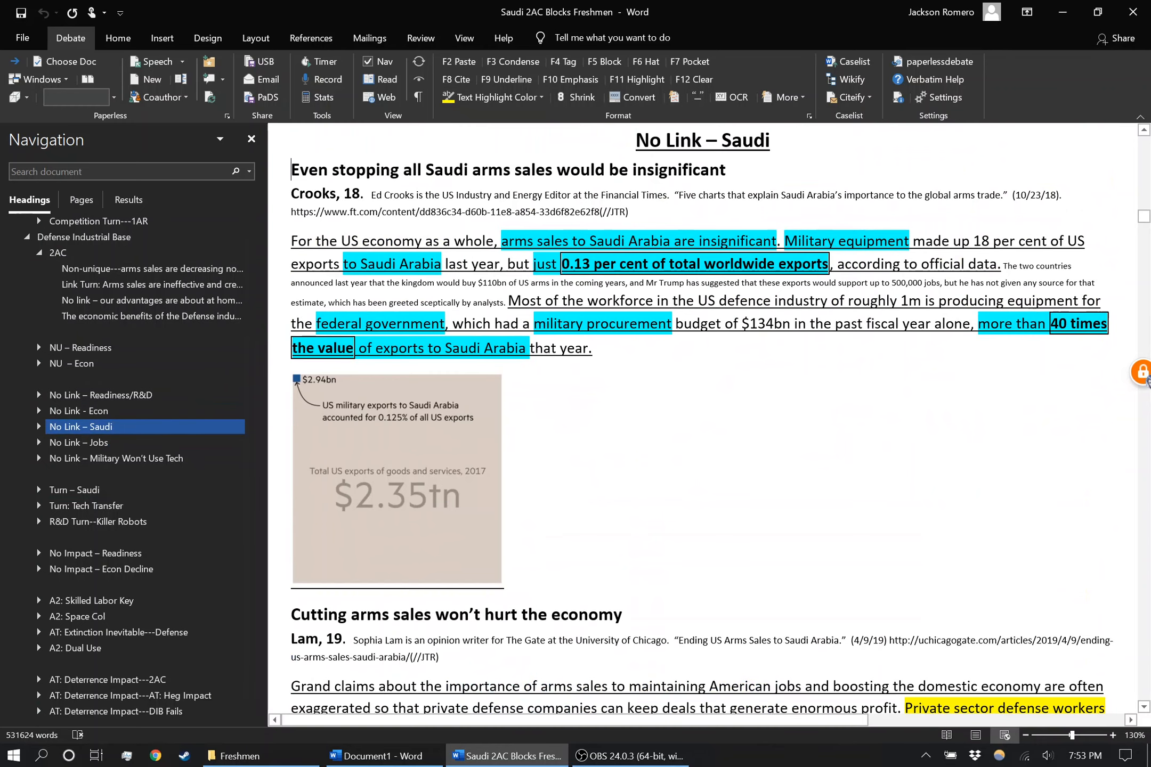
In Document1, expand the 2AC block and move the Link Turn card below the economic benefits card.
{"action": "key", "text": "alt+Tab"}
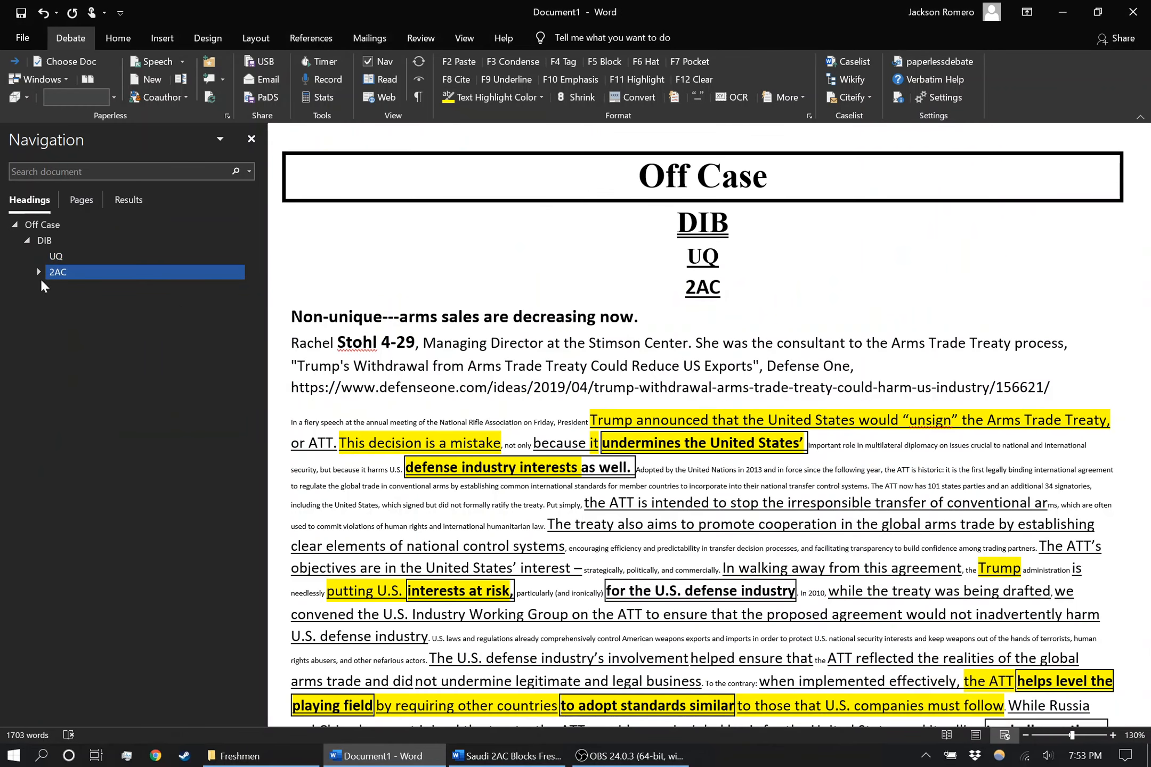
{"action": "left_click", "coordinate": [40, 273]}
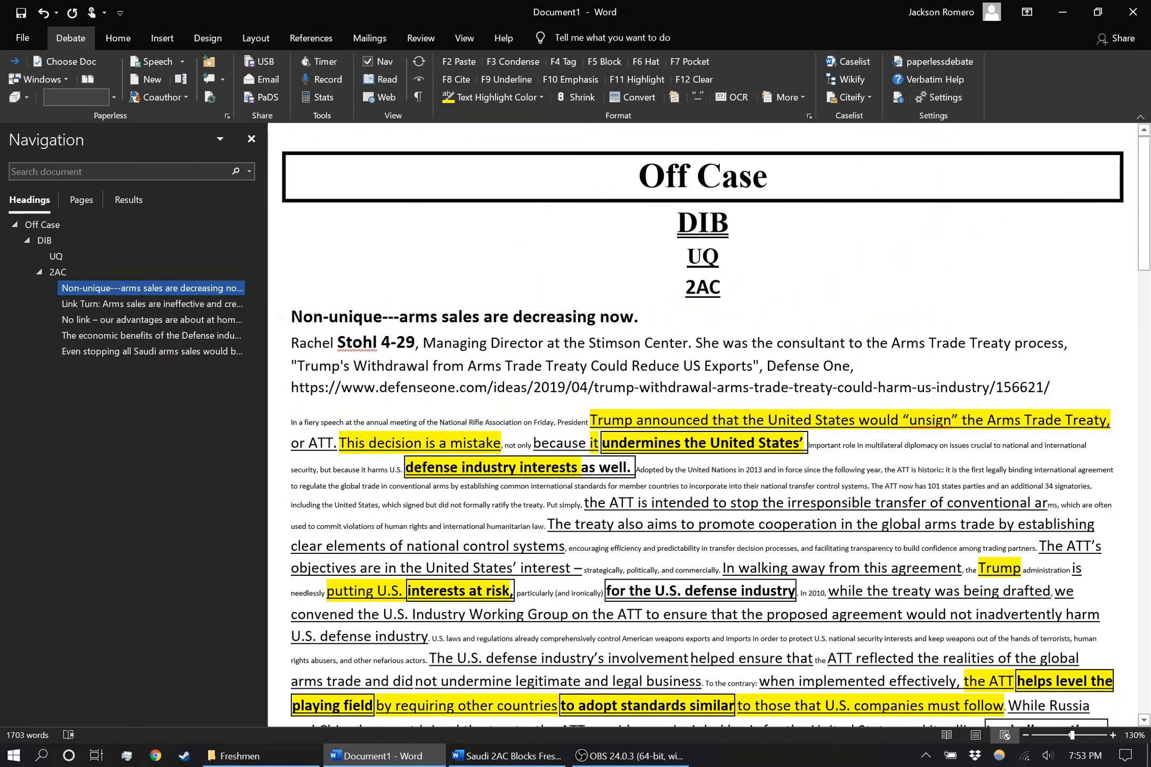
{"action": "left_click", "coordinate": [140, 320]}
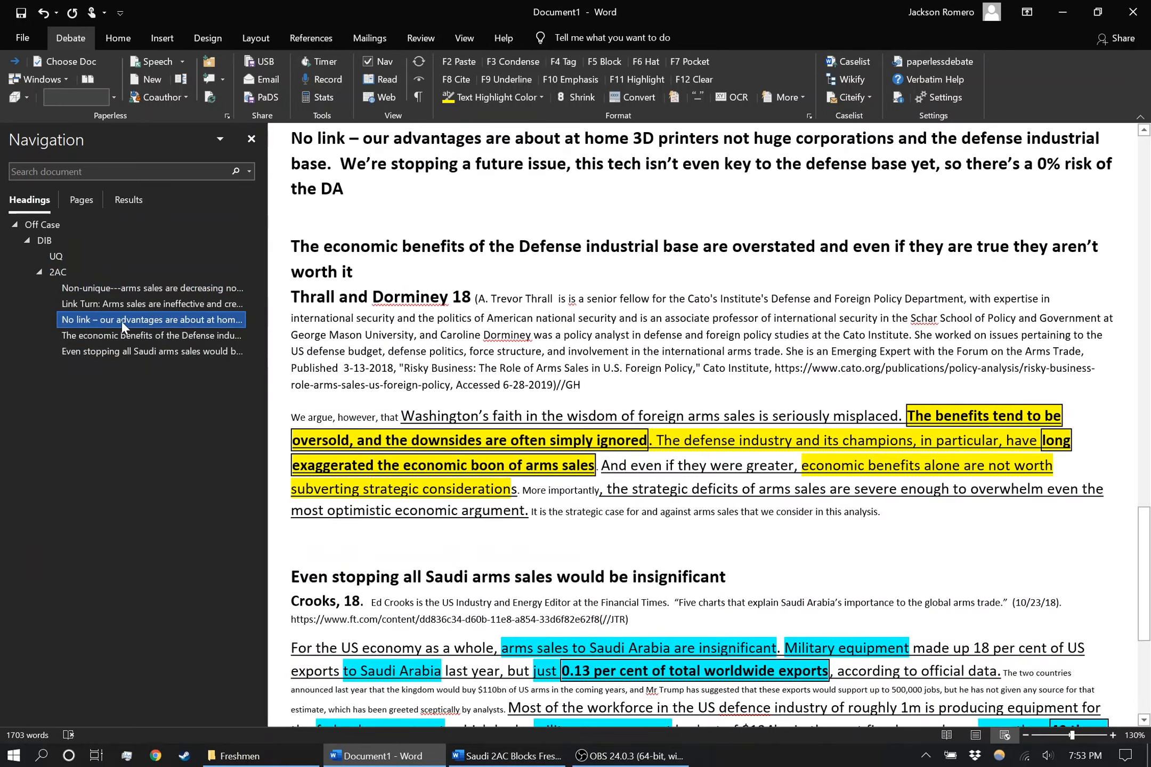
{"action": "mouse_move", "coordinate": [101, 326]}
{"action": "left_mouse_down"}
{"action": "mouse_move", "coordinate": [108, 301]}
{"action": "mouse_move", "coordinate": [107, 334]}
{"action": "mouse_move", "coordinate": [102, 315]}
{"action": "left_mouse_up"}
{"action": "left_click", "coordinate": [493, 333]}
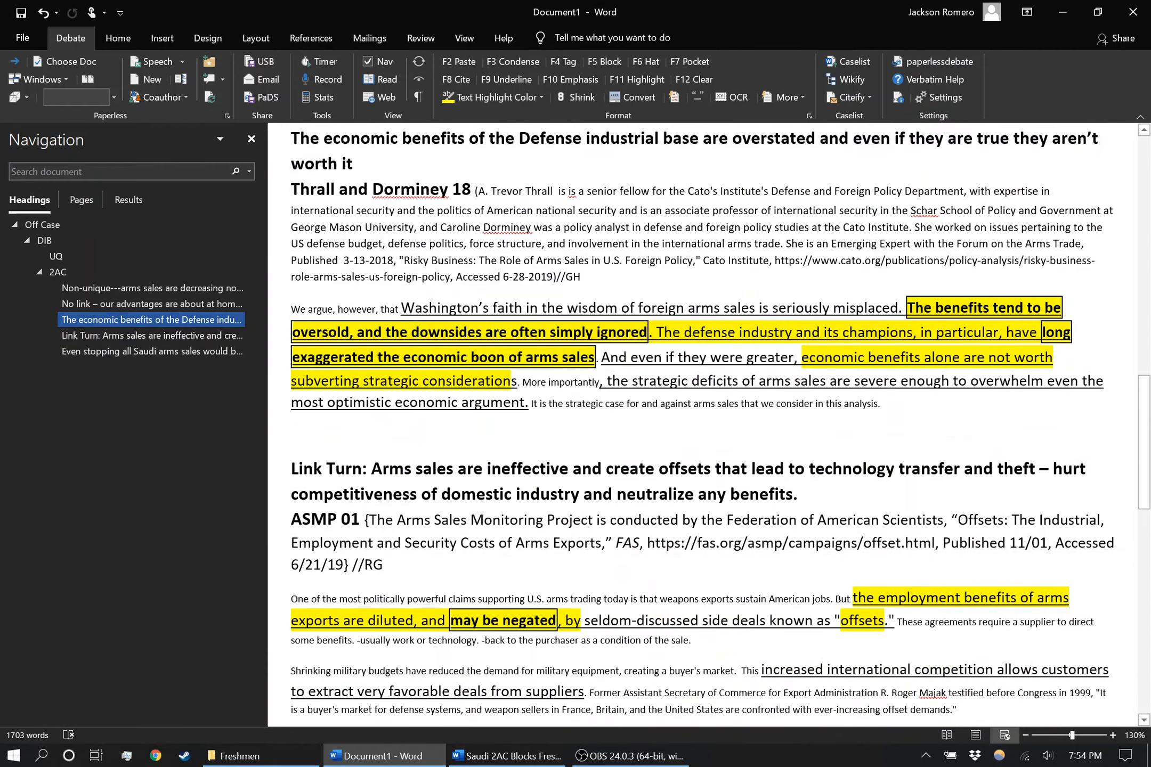
Delete the empty UQ heading from the outline and check the remaining document.
{"action": "left_click", "coordinate": [117, 255]}
{"action": "right_click", "coordinate": [137, 256]}
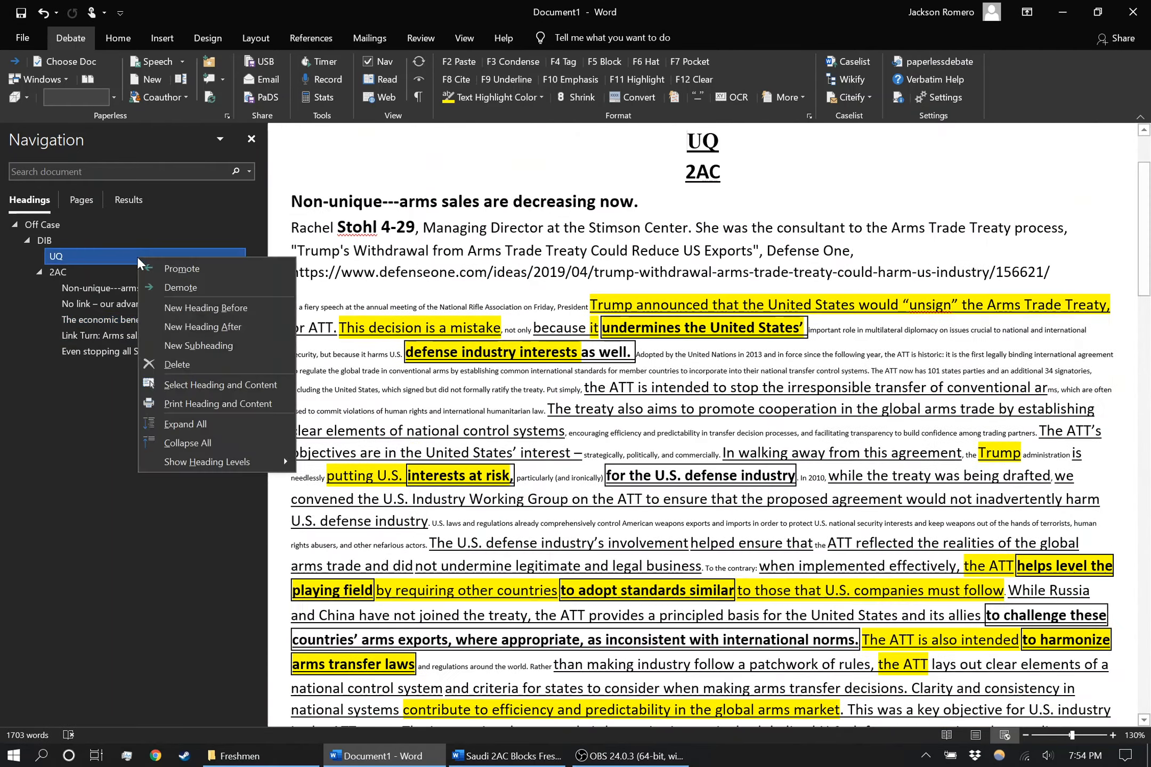
{"action": "left_click", "coordinate": [178, 364]}
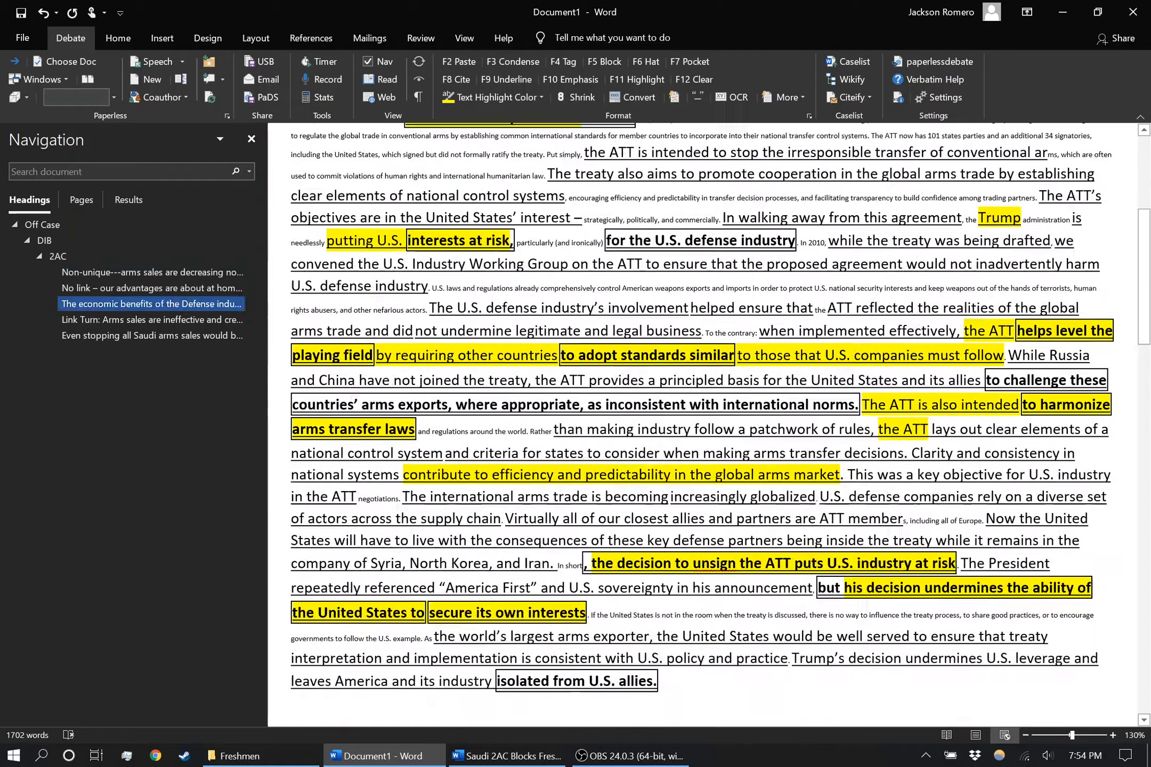
{"action": "scroll", "coordinate": [565, 427], "scroll_direction": "down", "scroll_amount": 20}
{"action": "scroll", "coordinate": [564, 427], "scroll_direction": "up", "scroll_amount": 20}
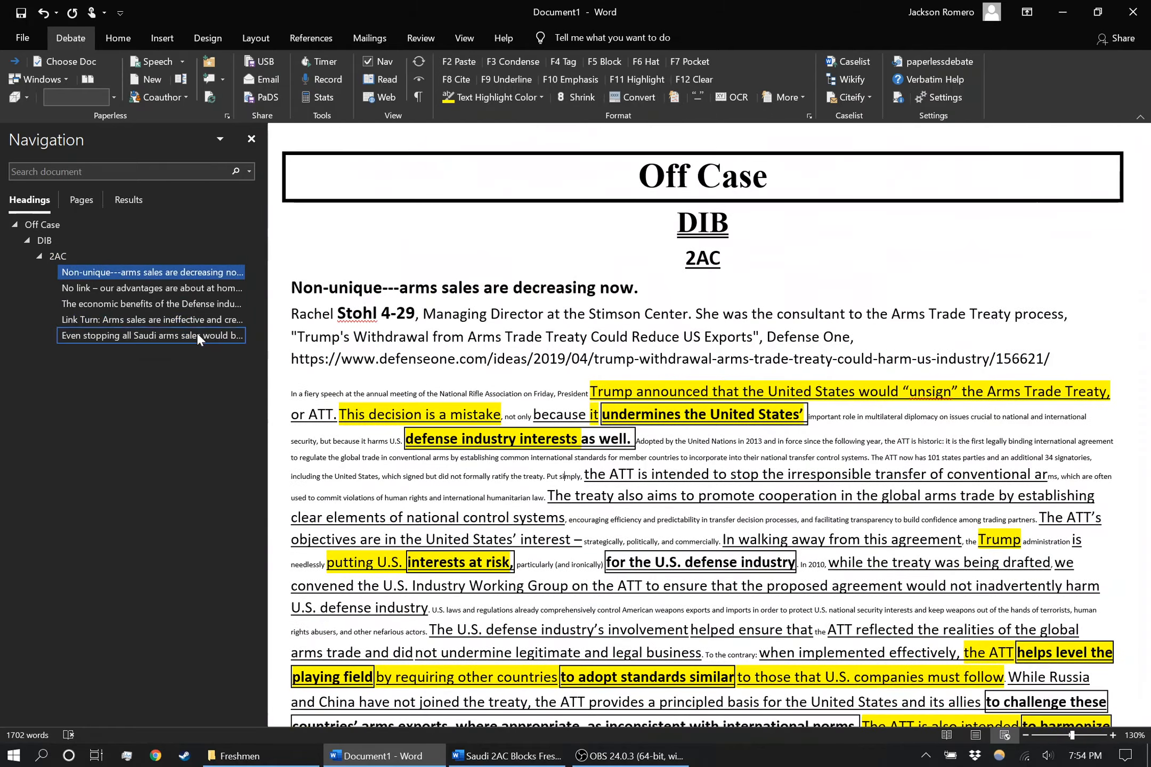
Reorder the 2AC cards so "Even stopping all Saudi arms sales" follows the No link card and the economic benefits card comes last.
{"action": "left_click_drag", "start_coordinate": [197, 332], "coordinate": [169, 305]}
{"action": "left_click", "coordinate": [148, 337]}
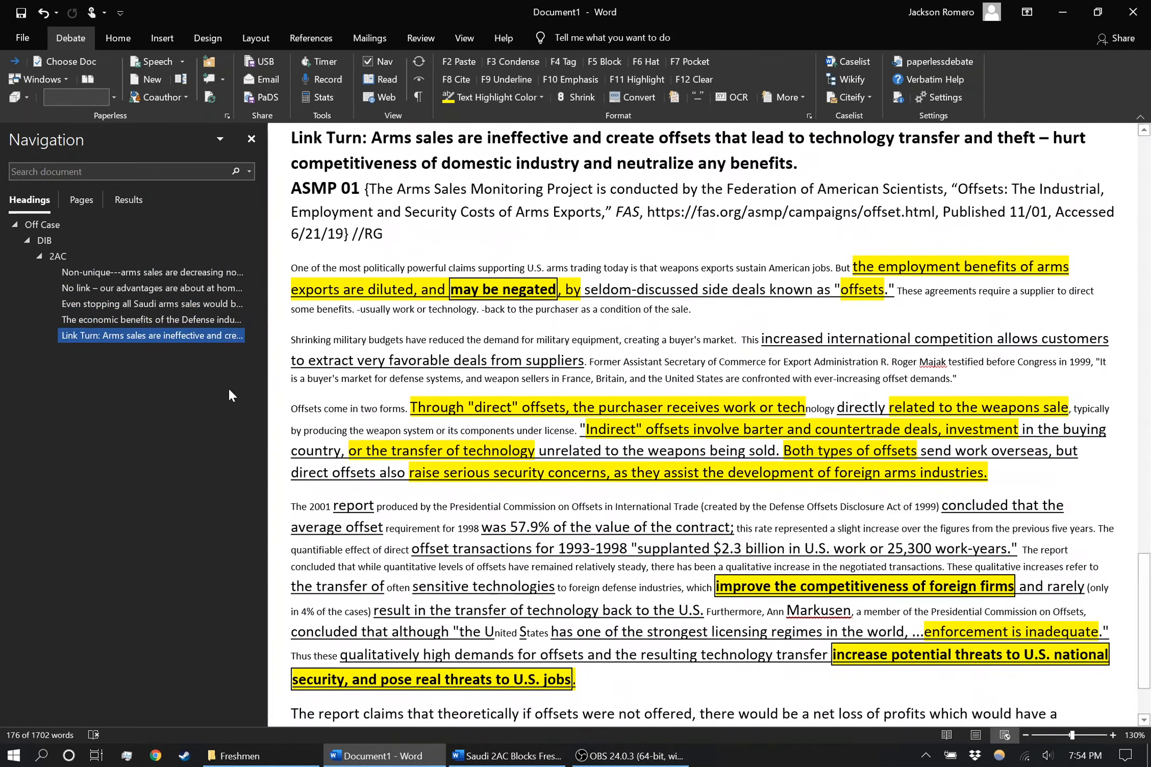
{"action": "left_click", "coordinate": [153, 317]}
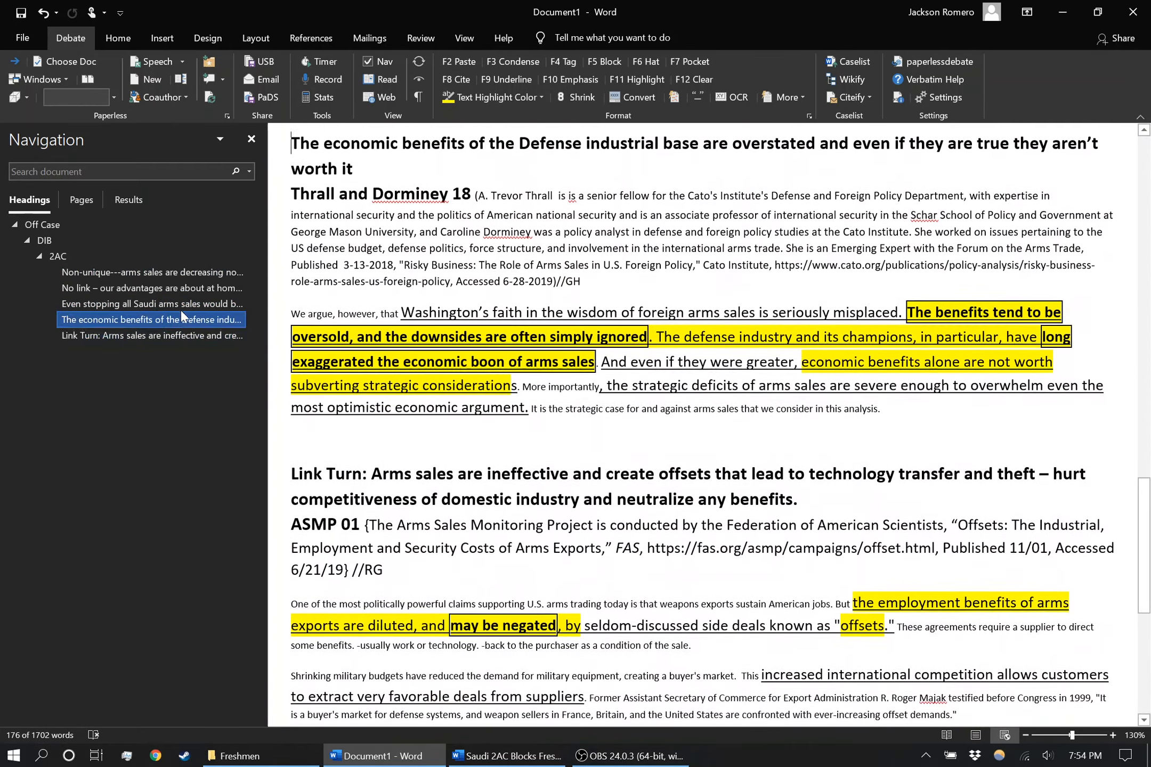
{"action": "mouse_move", "coordinate": [181, 316]}
{"action": "left_mouse_down"}
{"action": "mouse_move", "coordinate": [169, 318]}
{"action": "mouse_move", "coordinate": [203, 320]}
{"action": "mouse_move", "coordinate": [178, 340]}
{"action": "left_mouse_up"}
{"action": "left_click", "coordinate": [162, 318]}
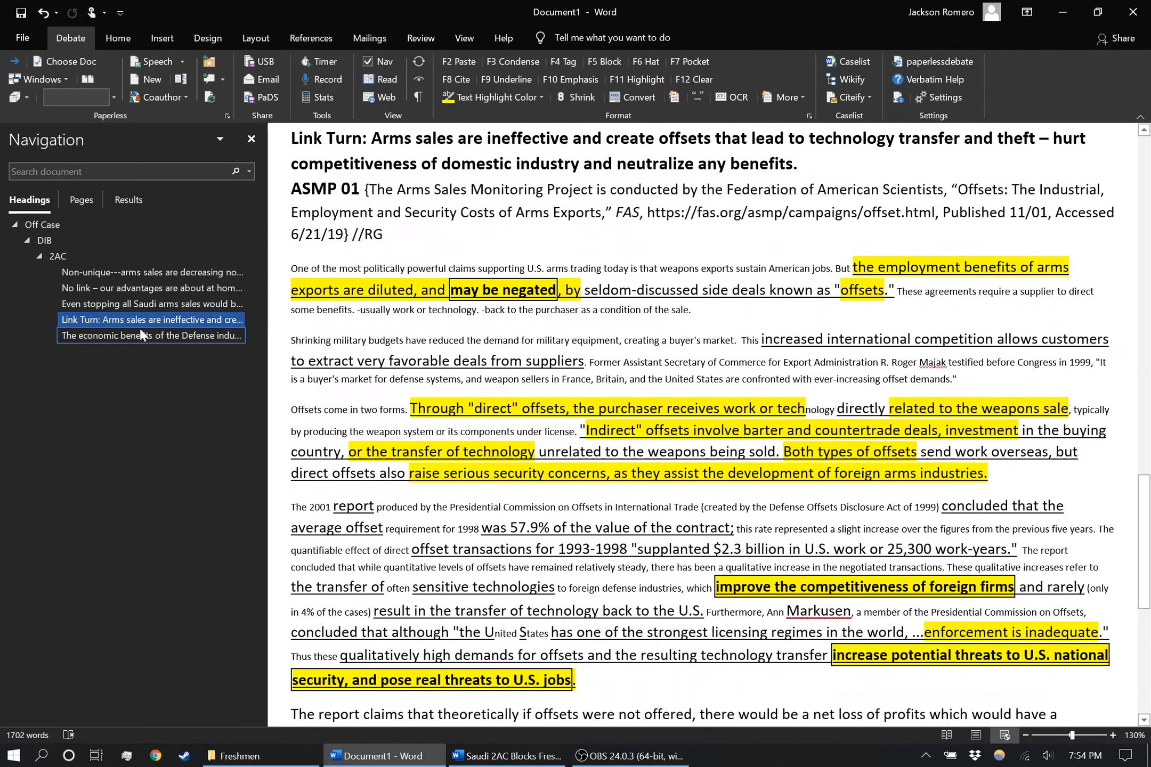
{"action": "left_click", "coordinate": [142, 335]}
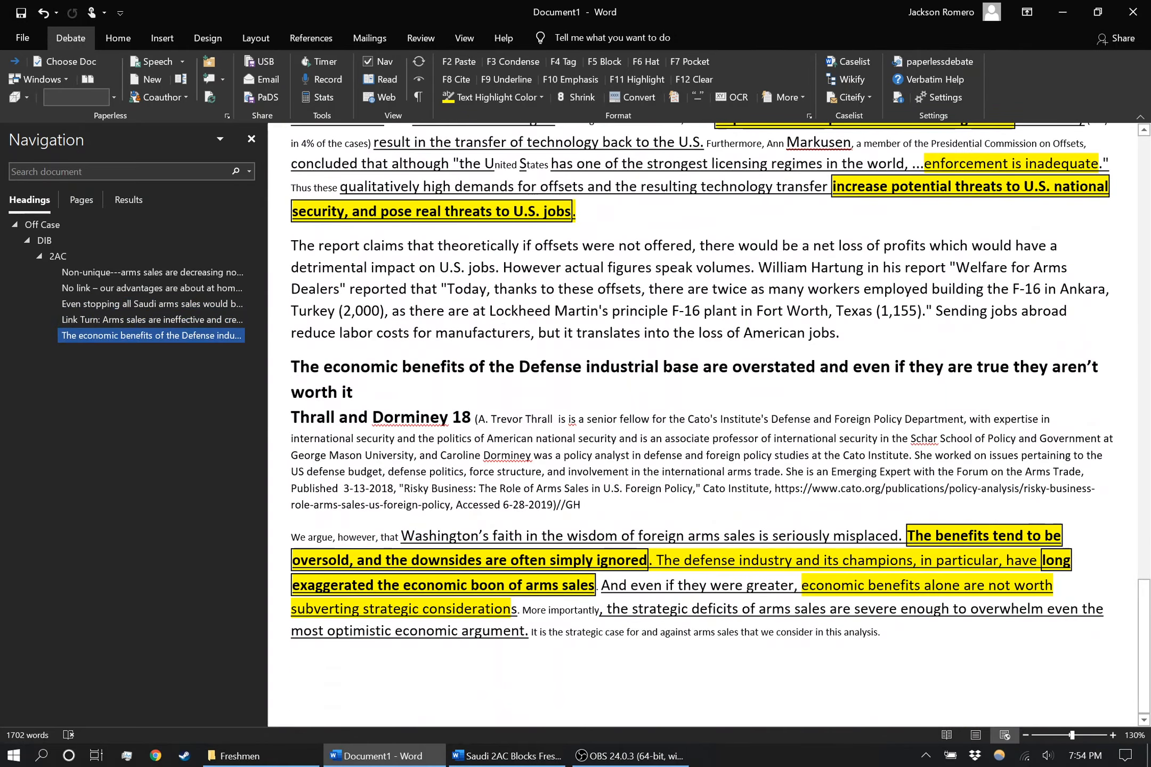
Place the insertion point at the end of Document1 and open No Impact – Econ Decline in the Saudi 2AC Blocks Freshmen document.
{"action": "left_click", "coordinate": [571, 662]}
{"action": "left_click", "coordinate": [500, 756]}
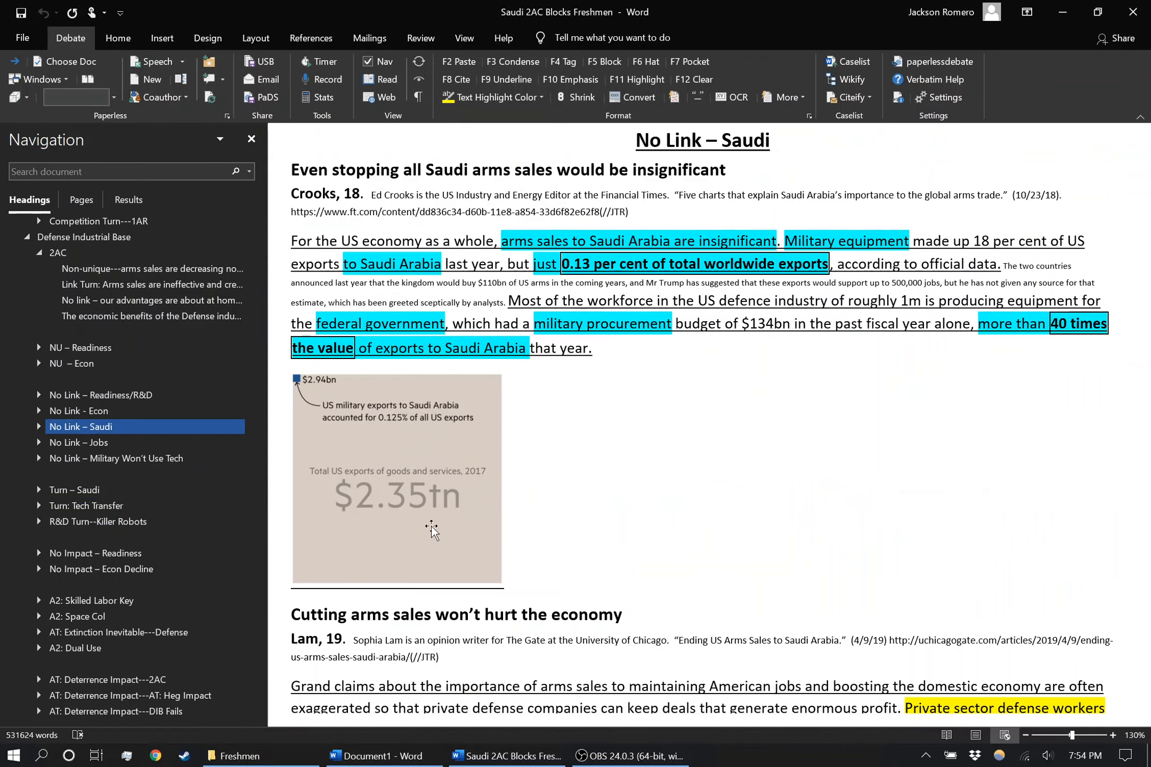
{"action": "mouse_move", "coordinate": [127, 497]}
{"action": "left_mouse_down"}
{"action": "mouse_move", "coordinate": [133, 434]}
{"action": "mouse_move", "coordinate": [139, 459]}
{"action": "mouse_move", "coordinate": [131, 391]}
{"action": "mouse_move", "coordinate": [163, 433]}
{"action": "left_mouse_up"}
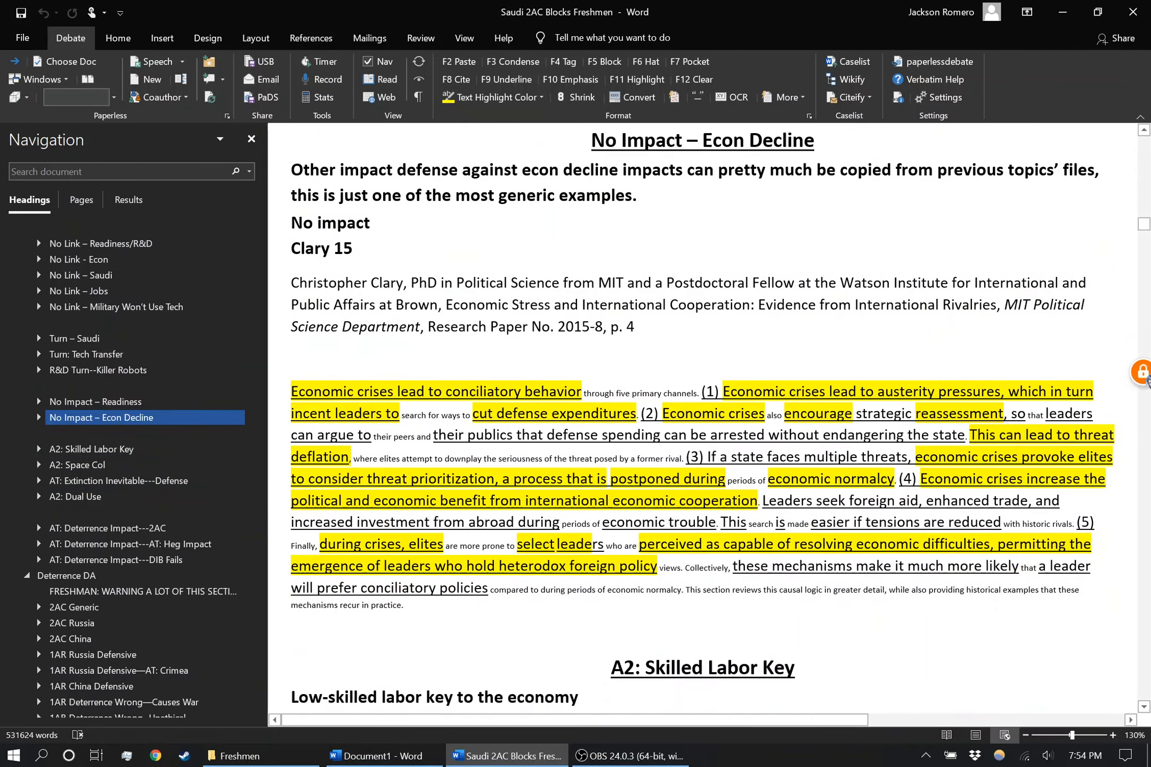
Send the "Other impact defense against econ decline" note to the speech document and delete it there.
{"action": "key", "text": "grave"}
{"action": "scroll", "coordinate": [703, 424], "scroll_direction": "down", "scroll_amount": 1}
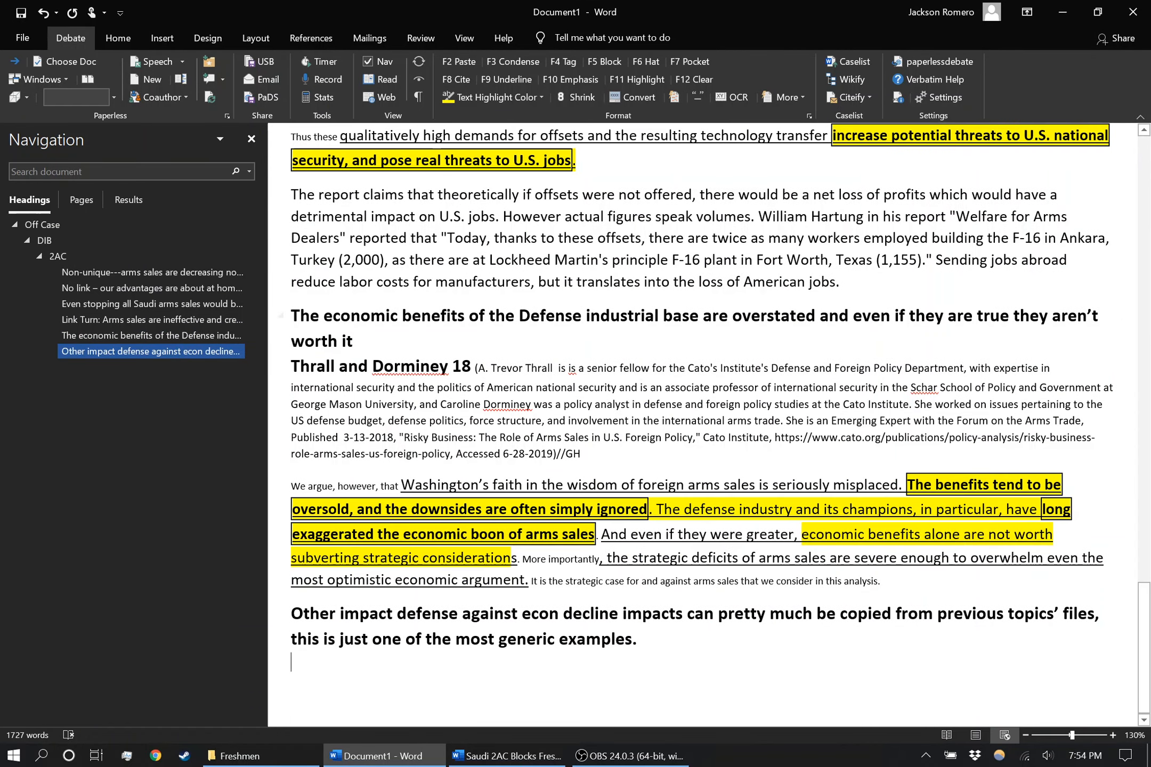
{"action": "left_click_drag", "start_coordinate": [641, 640], "coordinate": [262, 605]}
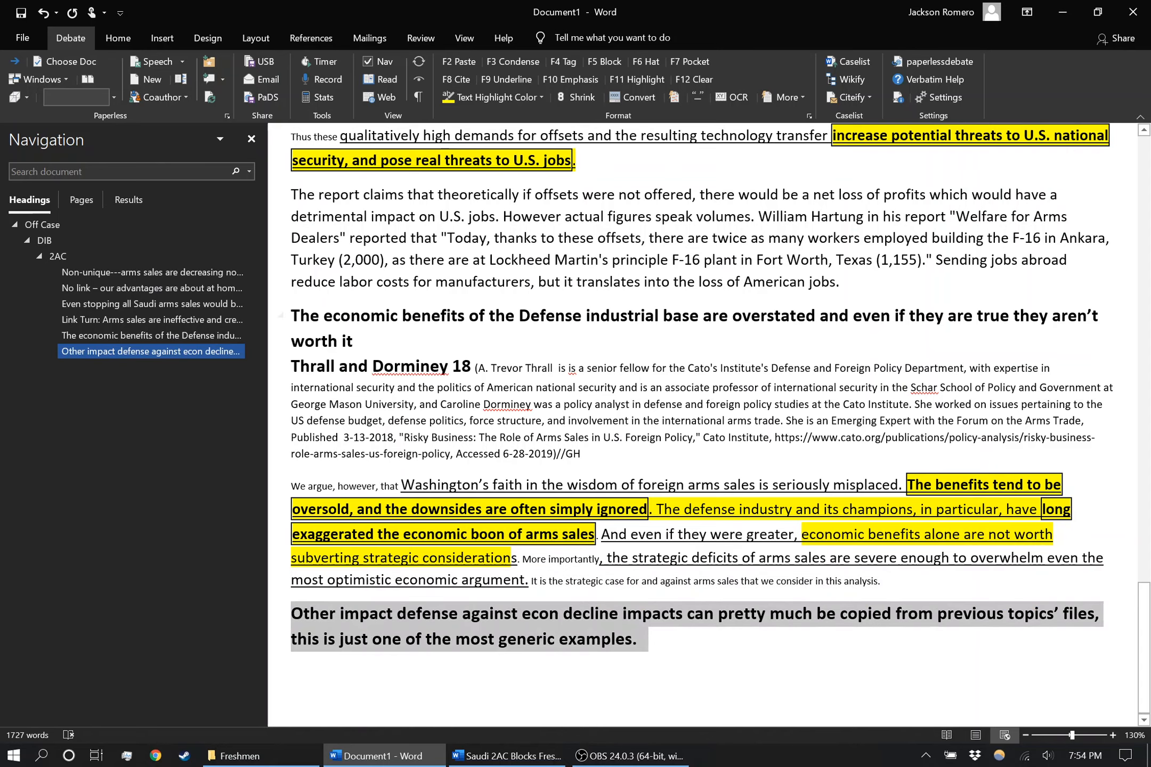
{"action": "key", "text": "Delete"}
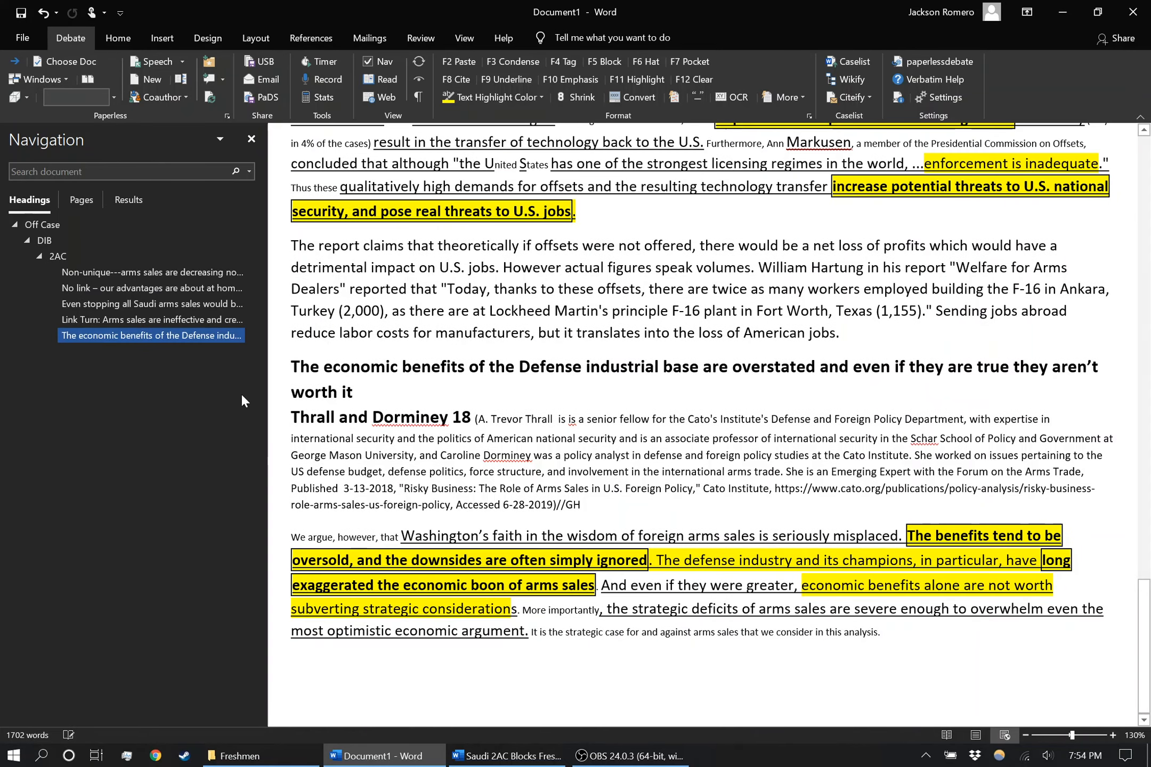
Send the "No impact" card under No Impact – Econ Decline to the end of the speech document.
{"action": "key", "text": "alt+Tab"}
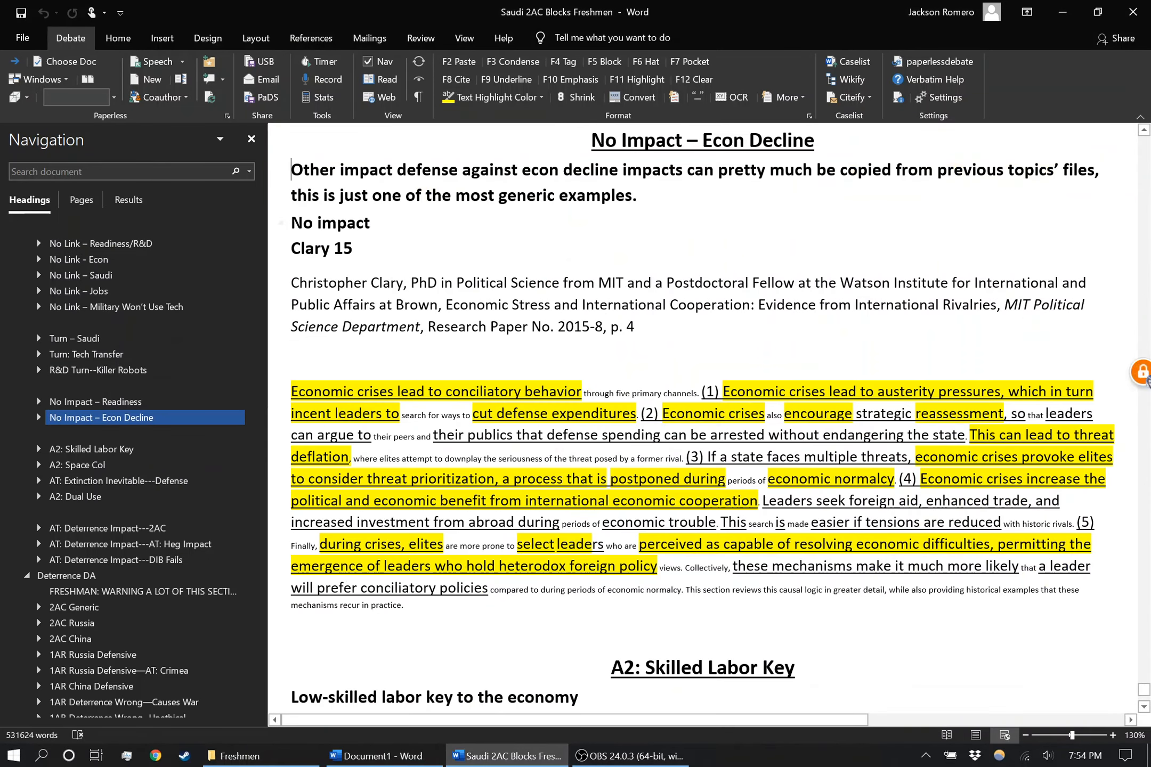
{"action": "left_click", "coordinate": [303, 223]}
{"action": "key", "text": "alt+Tab"}
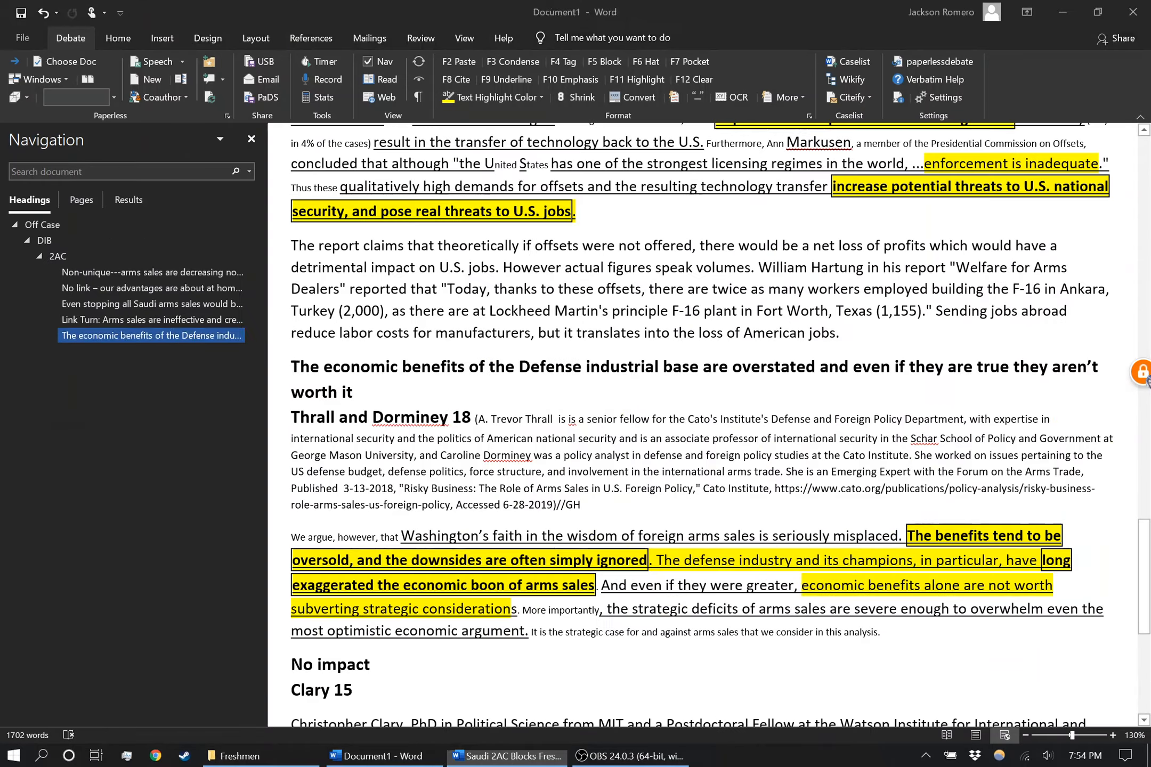
Review the assembled 2AC speech document from the Off Case heading through the No impact card.
{"action": "scroll", "coordinate": [542, 266], "scroll_direction": "down", "scroll_amount": 6}
{"action": "left_click", "coordinate": [644, 313]}
{"action": "scroll", "coordinate": [644, 314], "scroll_direction": "up", "scroll_amount": 20}
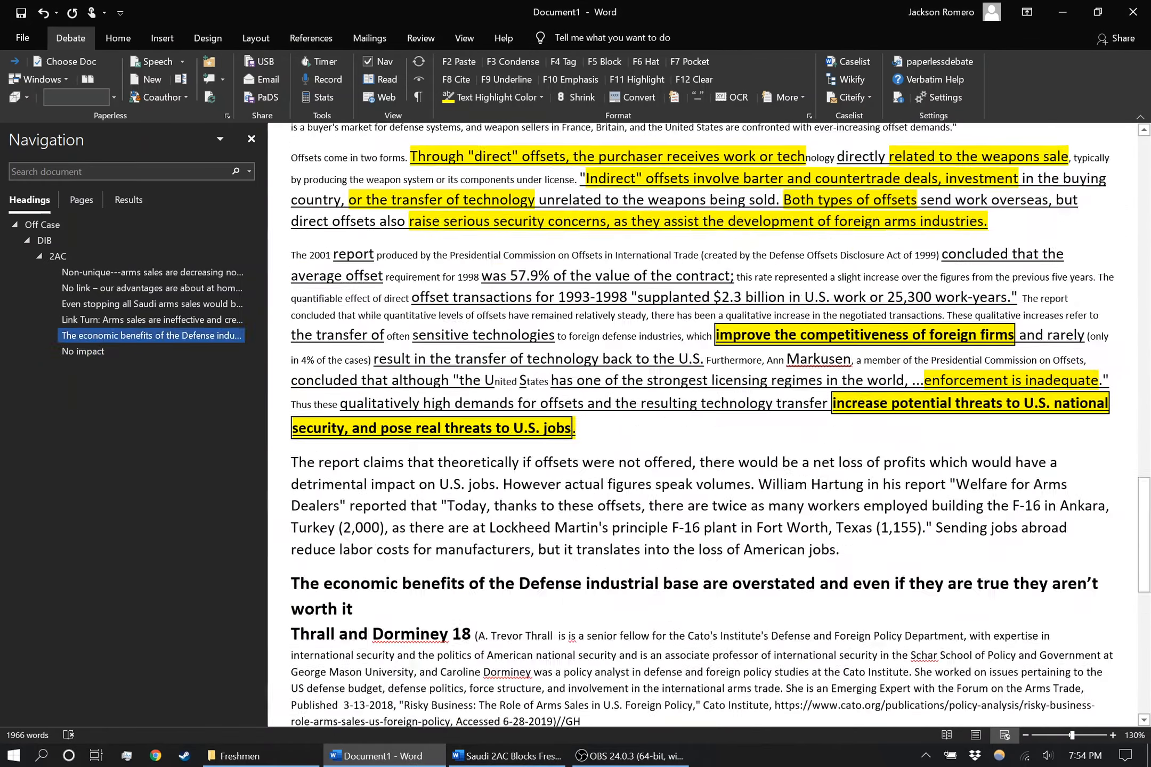
{"action": "scroll", "coordinate": [644, 313], "scroll_direction": "down", "scroll_amount": 12}
{"action": "scroll", "coordinate": [644, 314], "scroll_direction": "down", "scroll_amount": 8}
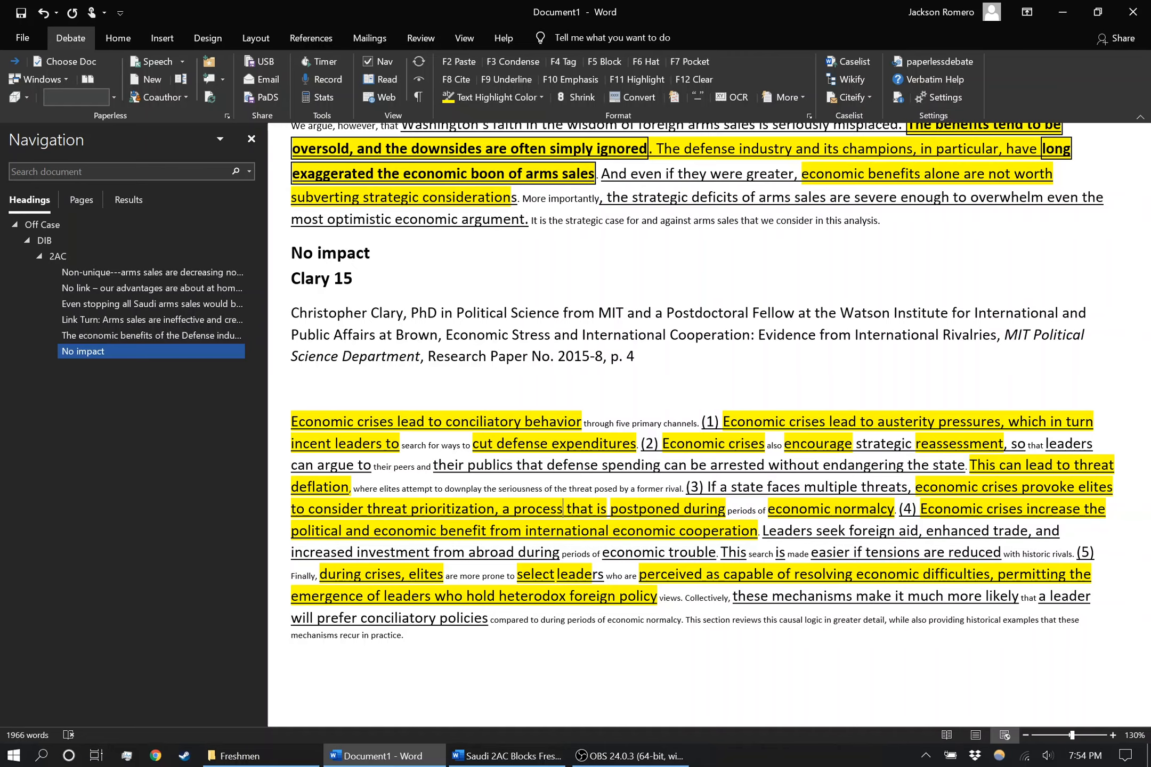
{"action": "scroll", "coordinate": [704, 425], "scroll_direction": "up", "scroll_amount": 20}
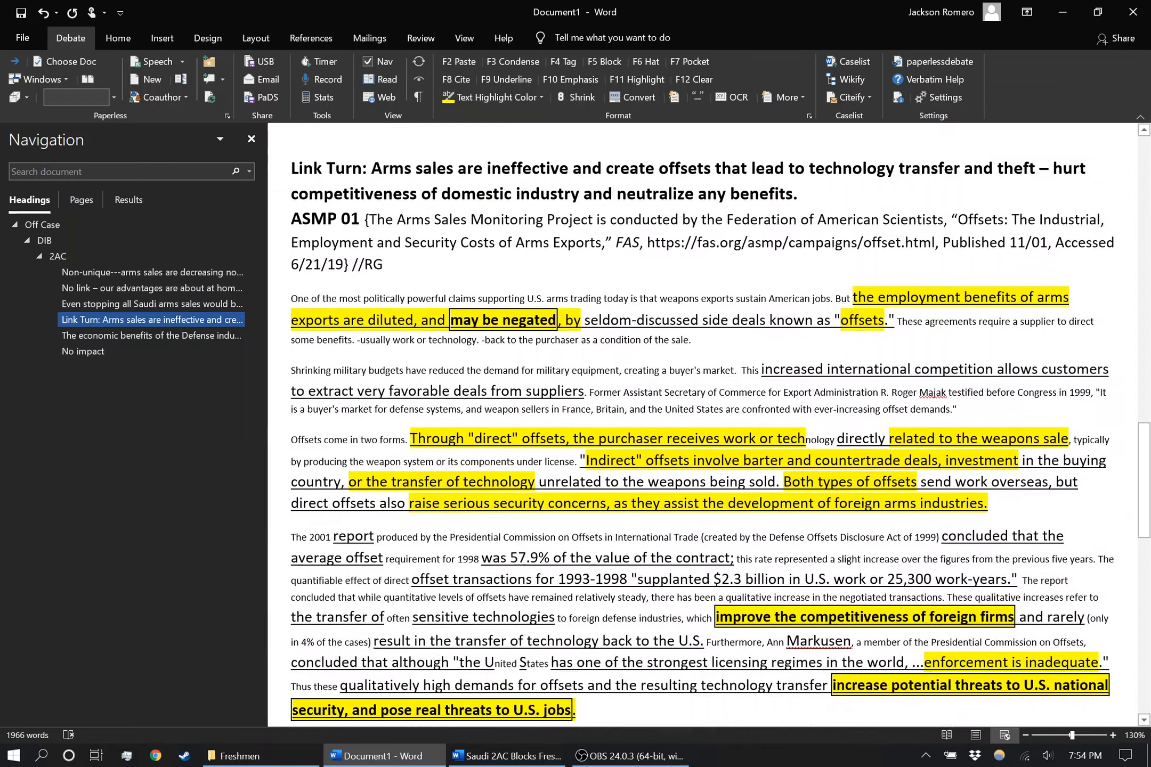
{"action": "scroll", "coordinate": [704, 425], "scroll_direction": "up", "scroll_amount": 3}
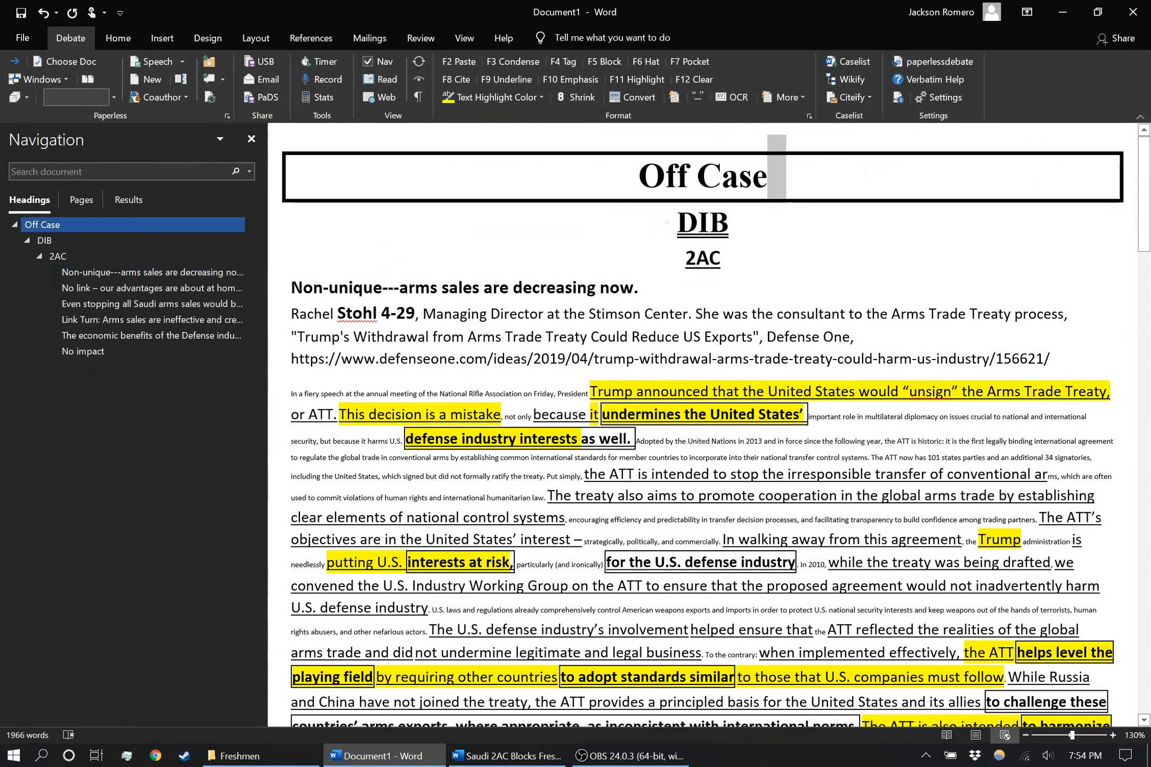
{"action": "scroll", "coordinate": [704, 425], "scroll_direction": "down", "scroll_amount": 15}
{"action": "scroll", "coordinate": [703, 425], "scroll_direction": "down", "scroll_amount": 12}
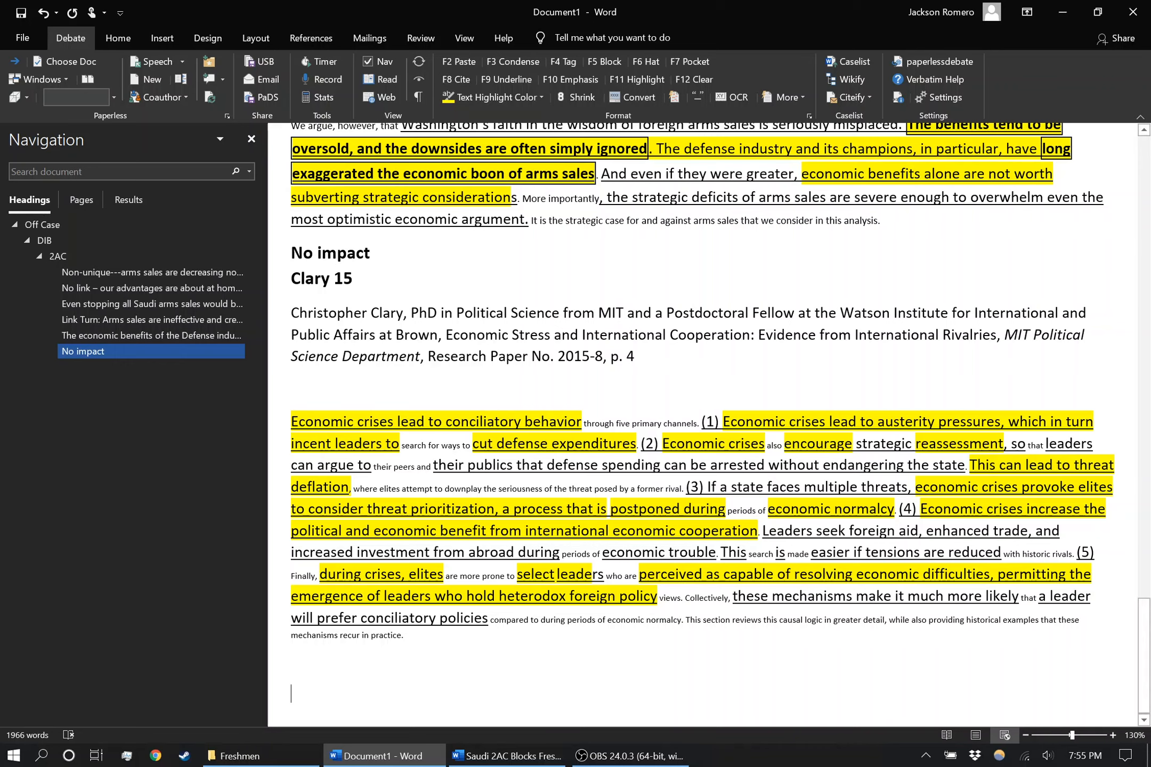
Choose Document1 as the active speech document.
{"action": "left_click", "coordinate": [65, 61]}
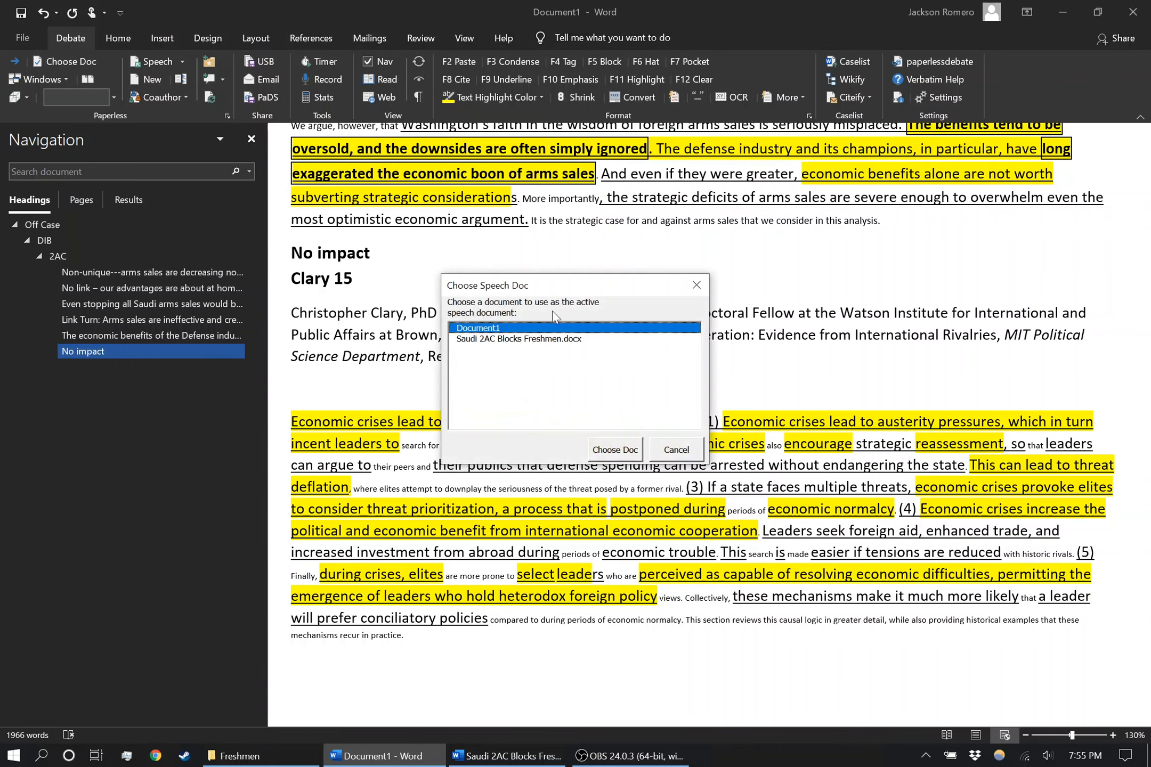
{"action": "left_click", "coordinate": [613, 451]}
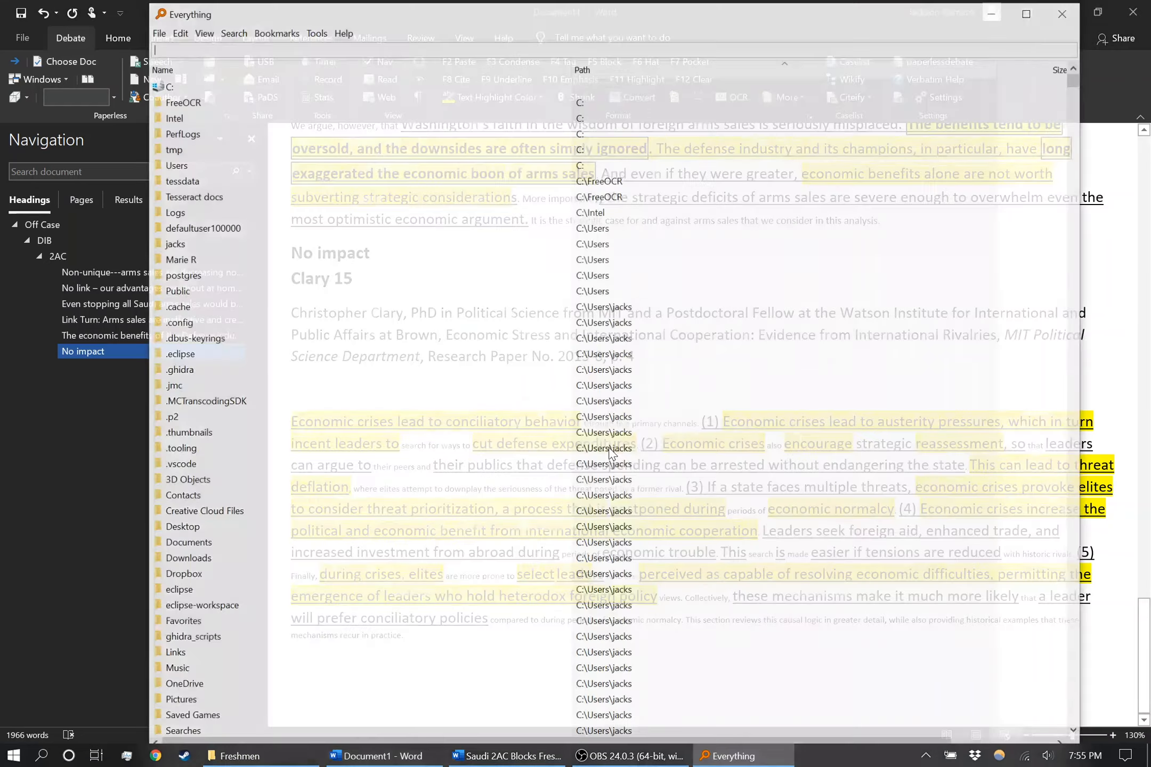
Switch to Everything, search for "ghost", open Ghost Guns Aff.docx and browse to its 3D printed weapons card under In 1AC.
{"action": "type", "text": "ghost fue"}
{"action": "key", "text": "BackSpace"}
{"action": "key", "text": "BackSpace"}
{"action": "key", "text": "BackSpace"}
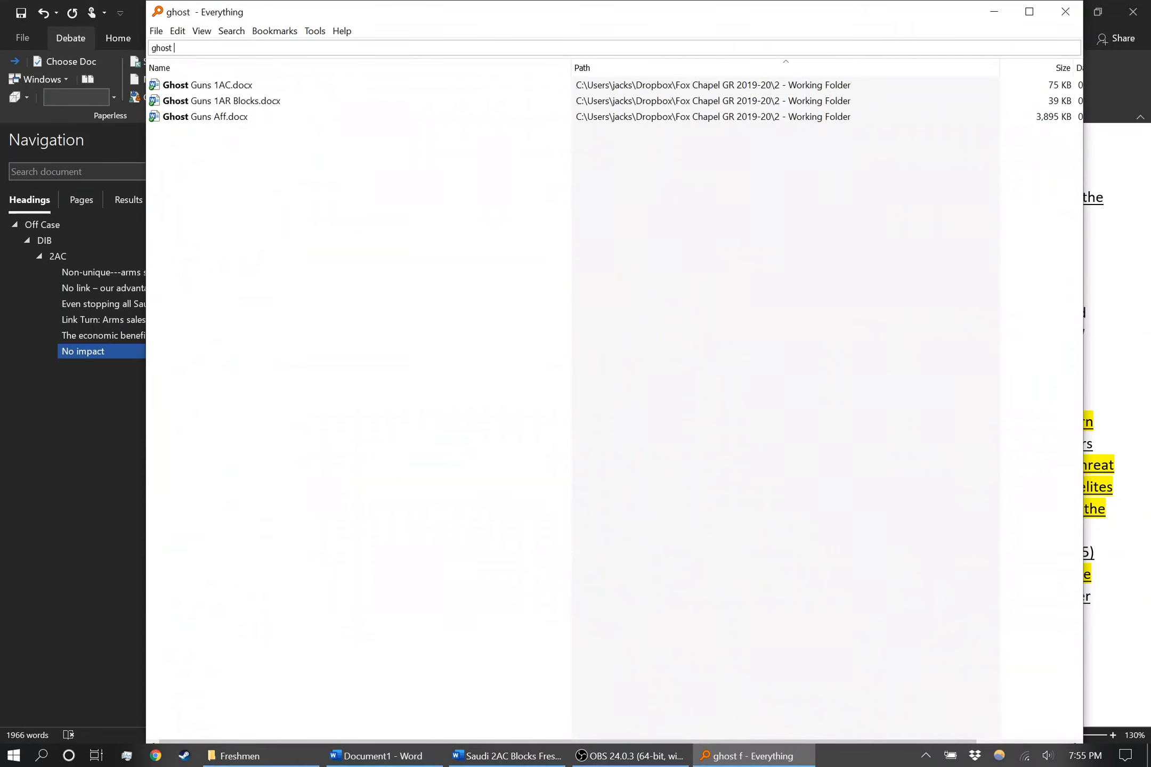
{"action": "key", "text": "Down"}
{"action": "key", "text": "Down"}
{"action": "key", "text": "Down"}
{"action": "key", "text": "Return"}
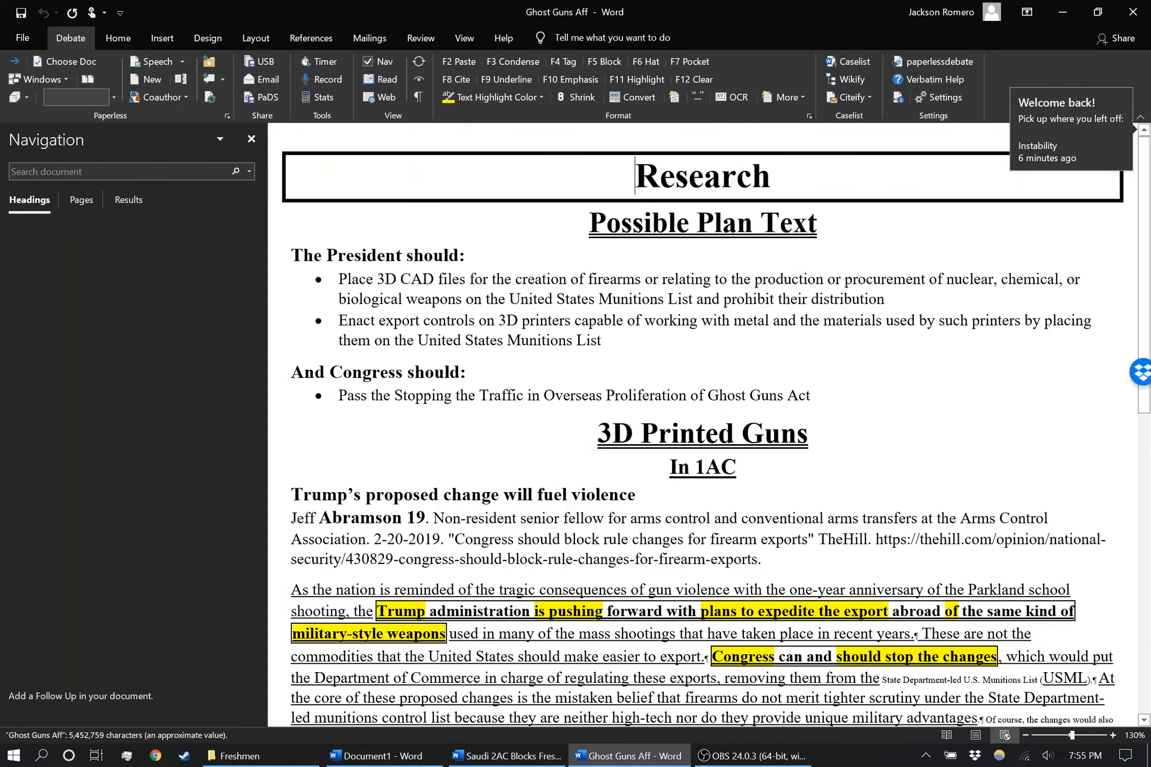
{"action": "scroll", "coordinate": [572, 459], "scroll_direction": "down", "scroll_amount": 10}
{"action": "left_click", "coordinate": [572, 459]}
{"action": "scroll", "coordinate": [702, 425], "scroll_direction": "down", "scroll_amount": 1}
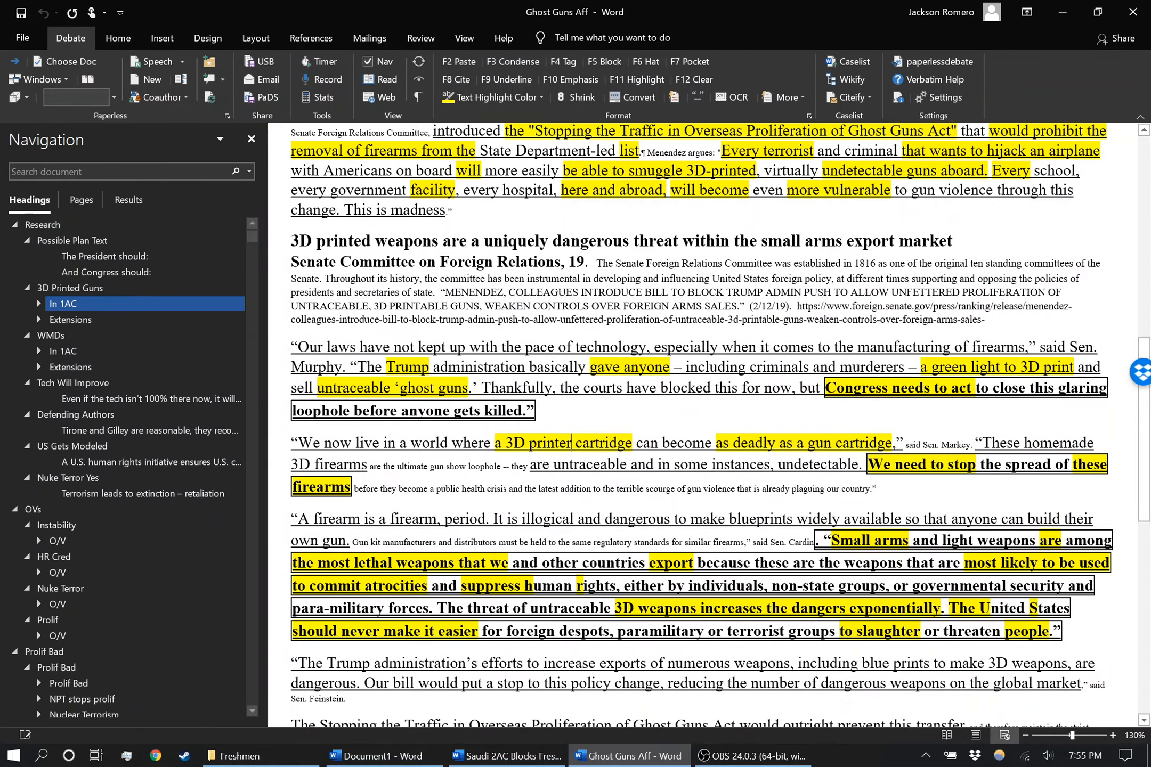